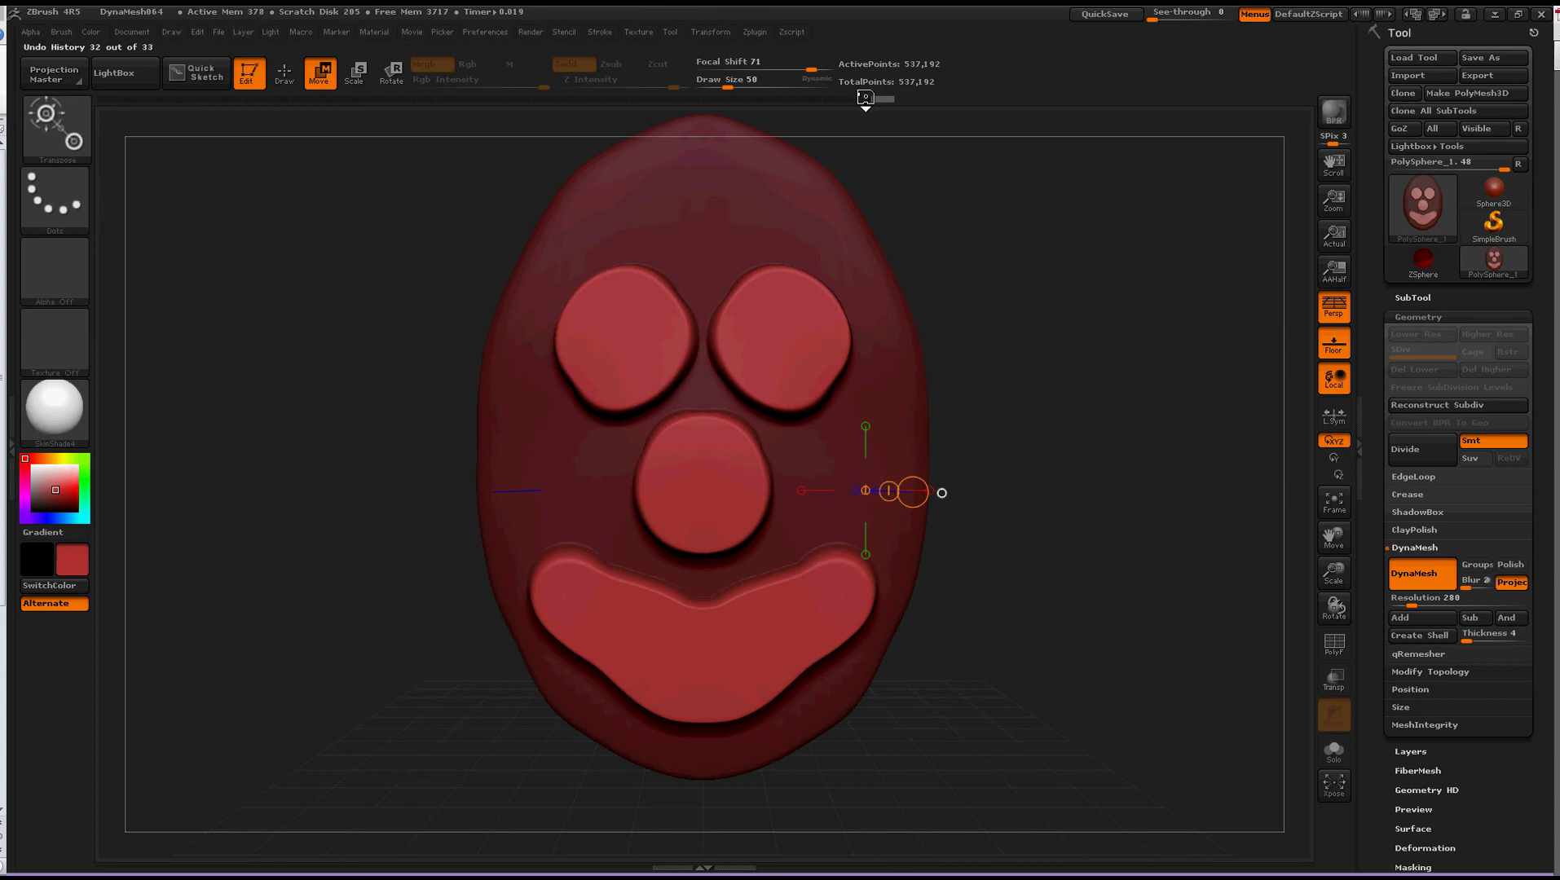
Undo recent changes, make the window see-through, and open the texture picker and commands
{"action": "left_click", "coordinate": [865, 98]}
{"action": "mouse_move", "coordinate": [1149, 20]}
{"action": "left_mouse_down"}
{"action": "mouse_move", "coordinate": [1214, 20]}
{"action": "mouse_move", "coordinate": [1164, 35]}
{"action": "left_mouse_up"}
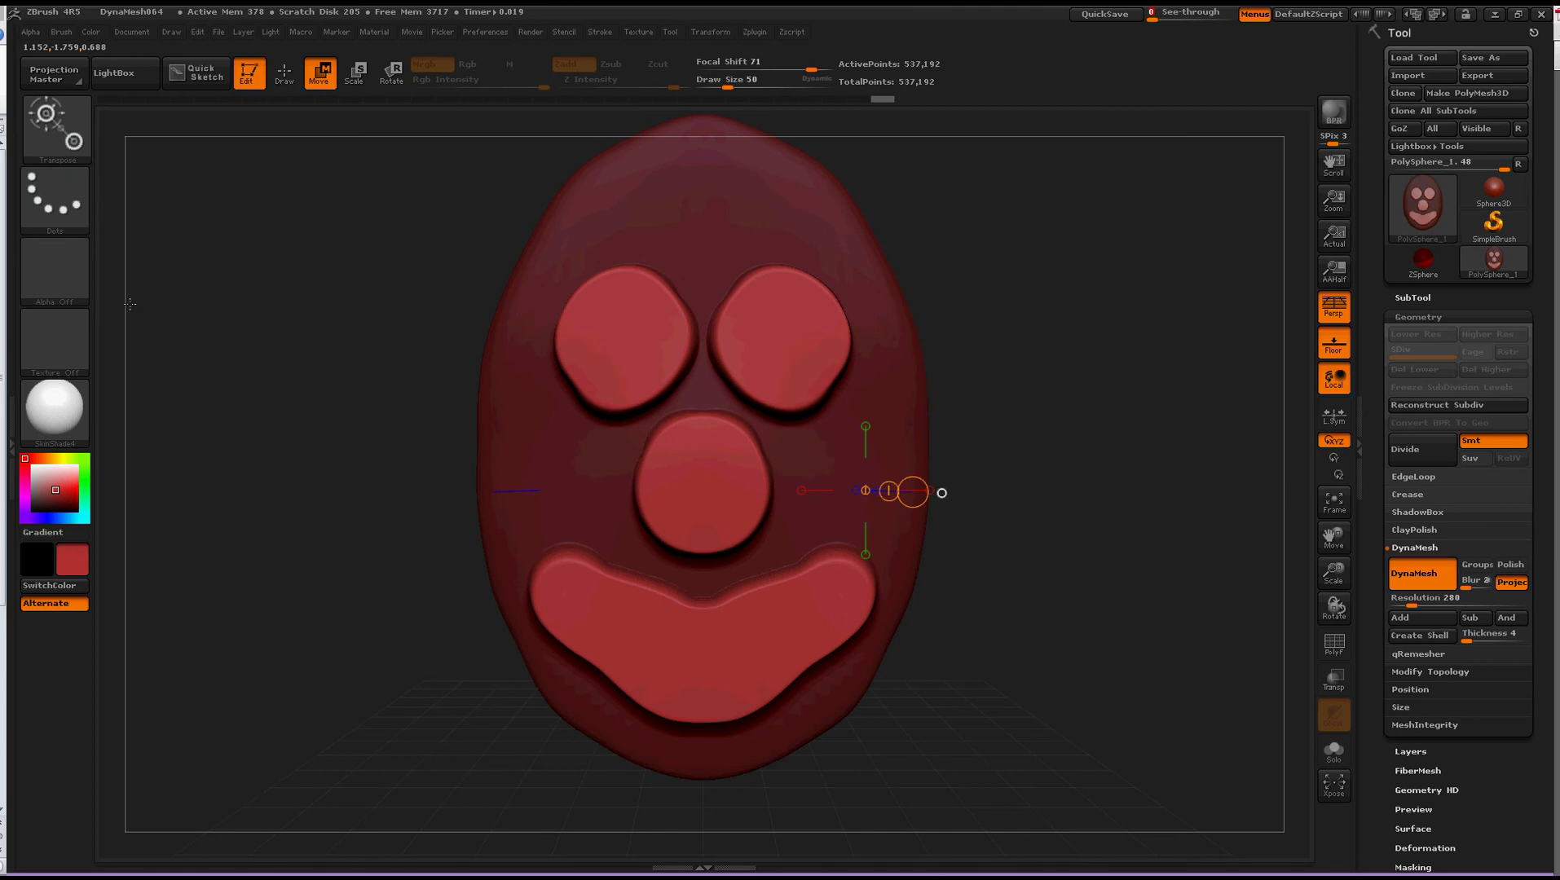
{"action": "left_click", "coordinate": [55, 341]}
{"action": "left_click", "coordinate": [630, 33]}
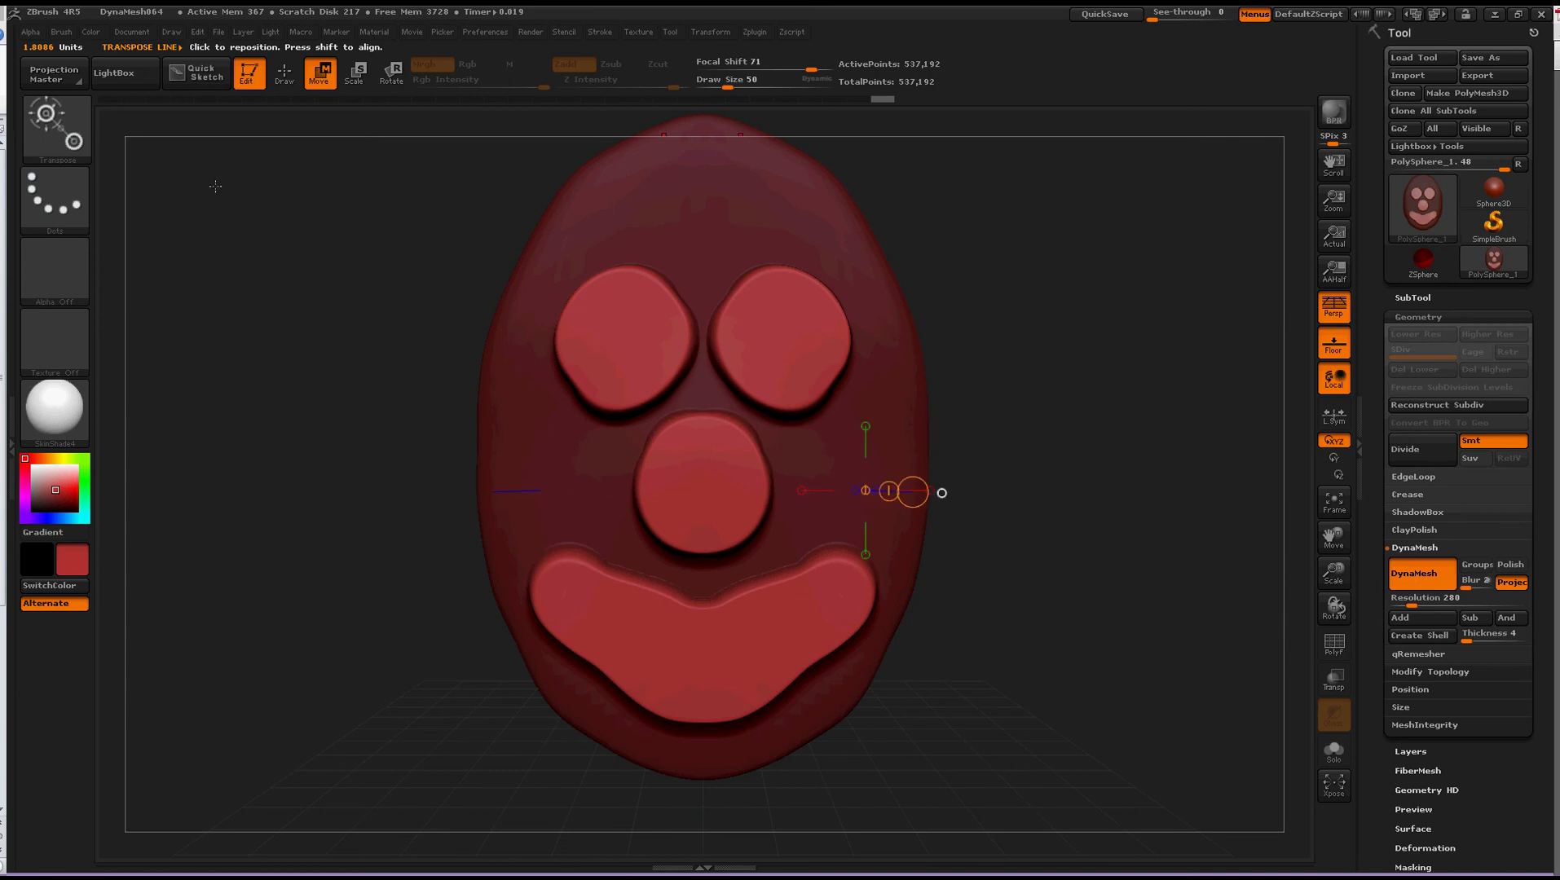
Zoom in close on the mask and turn it to look straight at its face
{"action": "mouse_move", "coordinate": [1102, 495]}
{"action": "left_mouse_down"}
{"action": "mouse_move", "coordinate": [954, 499]}
{"action": "mouse_move", "coordinate": [1060, 497]}
{"action": "mouse_move", "coordinate": [1099, 556]}
{"action": "left_mouse_up"}
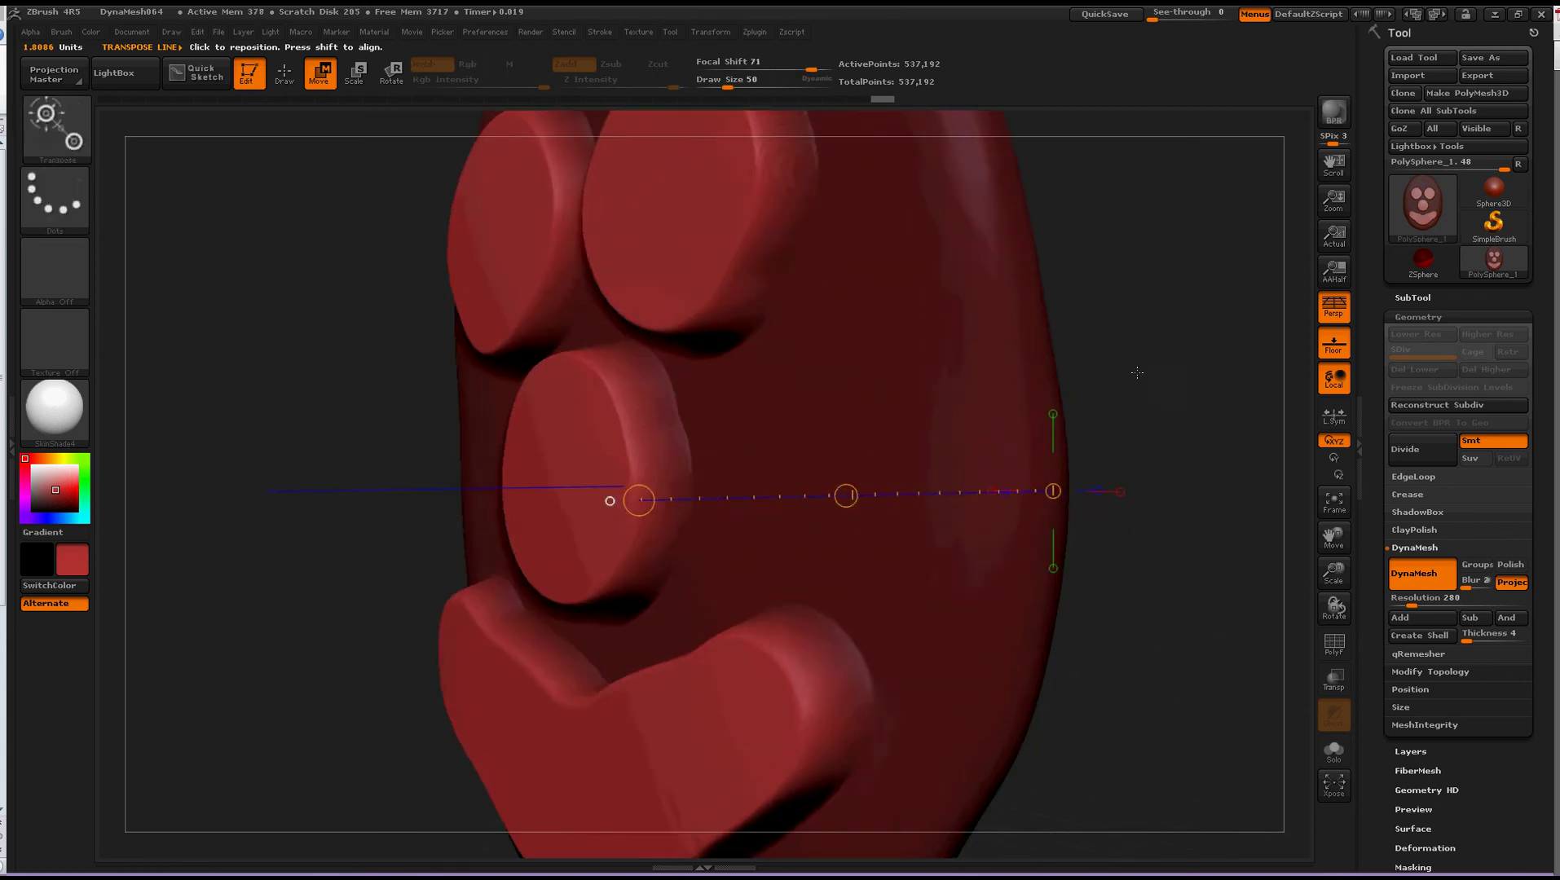
{"action": "mouse_move", "coordinate": [1132, 372]}
{"action": "left_mouse_down"}
{"action": "mouse_move", "coordinate": [1152, 376]}
{"action": "mouse_move", "coordinate": [1108, 356]}
{"action": "mouse_move", "coordinate": [1087, 366]}
{"action": "mouse_move", "coordinate": [1134, 371]}
{"action": "left_mouse_up"}
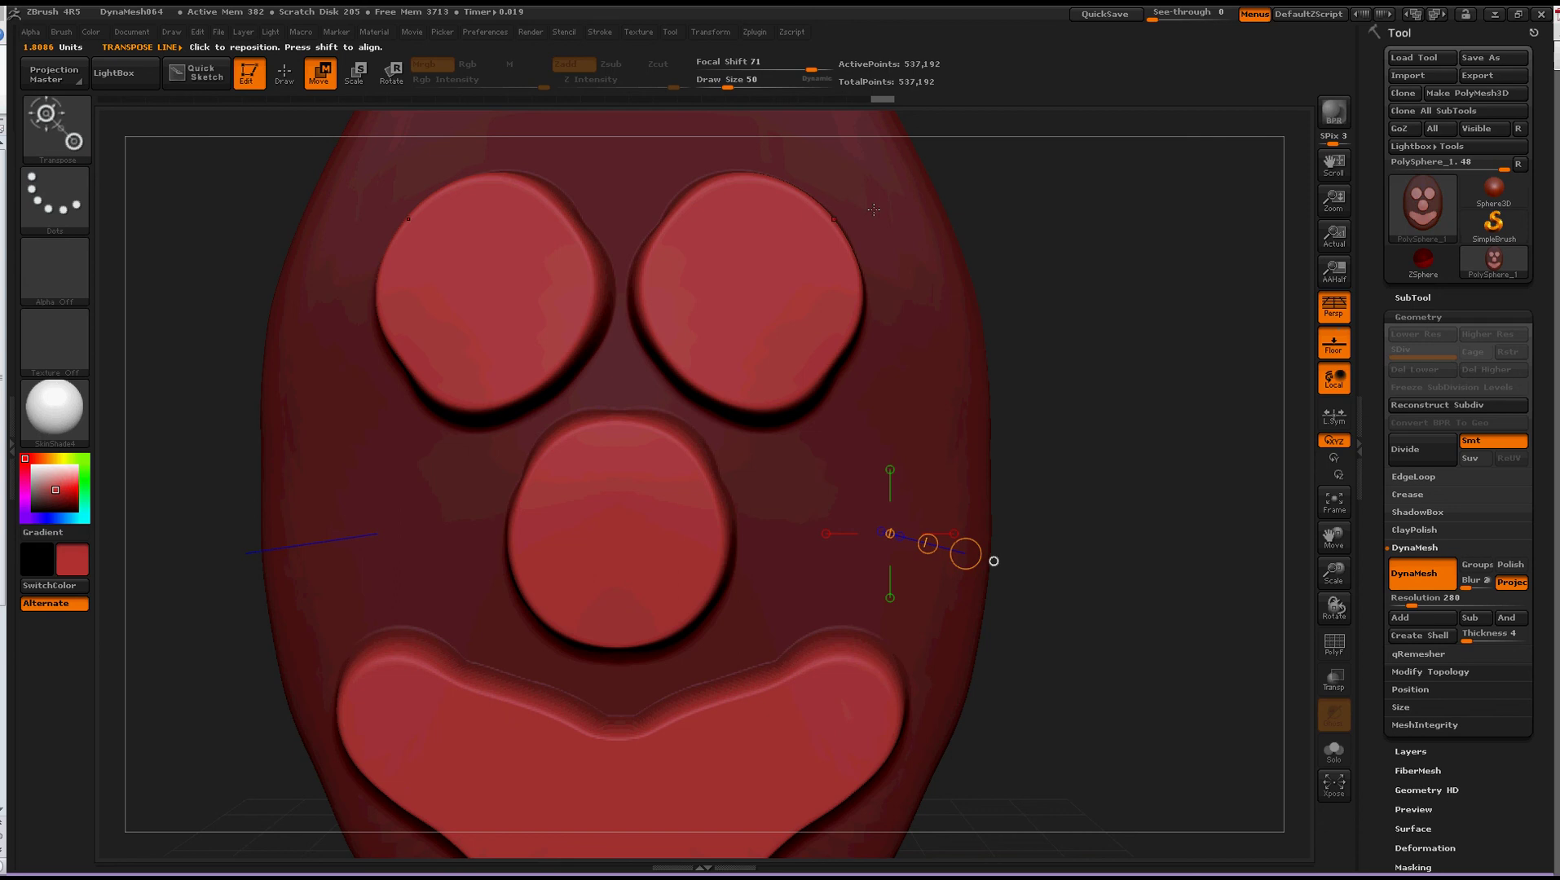
{"action": "mouse_move", "coordinate": [1019, 391]}
{"action": "left_mouse_down"}
{"action": "mouse_move", "coordinate": [574, 417]}
{"action": "mouse_move", "coordinate": [1057, 349]}
{"action": "mouse_move", "coordinate": [1090, 324]}
{"action": "mouse_move", "coordinate": [1174, 324]}
{"action": "mouse_move", "coordinate": [1110, 311]}
{"action": "left_mouse_up"}
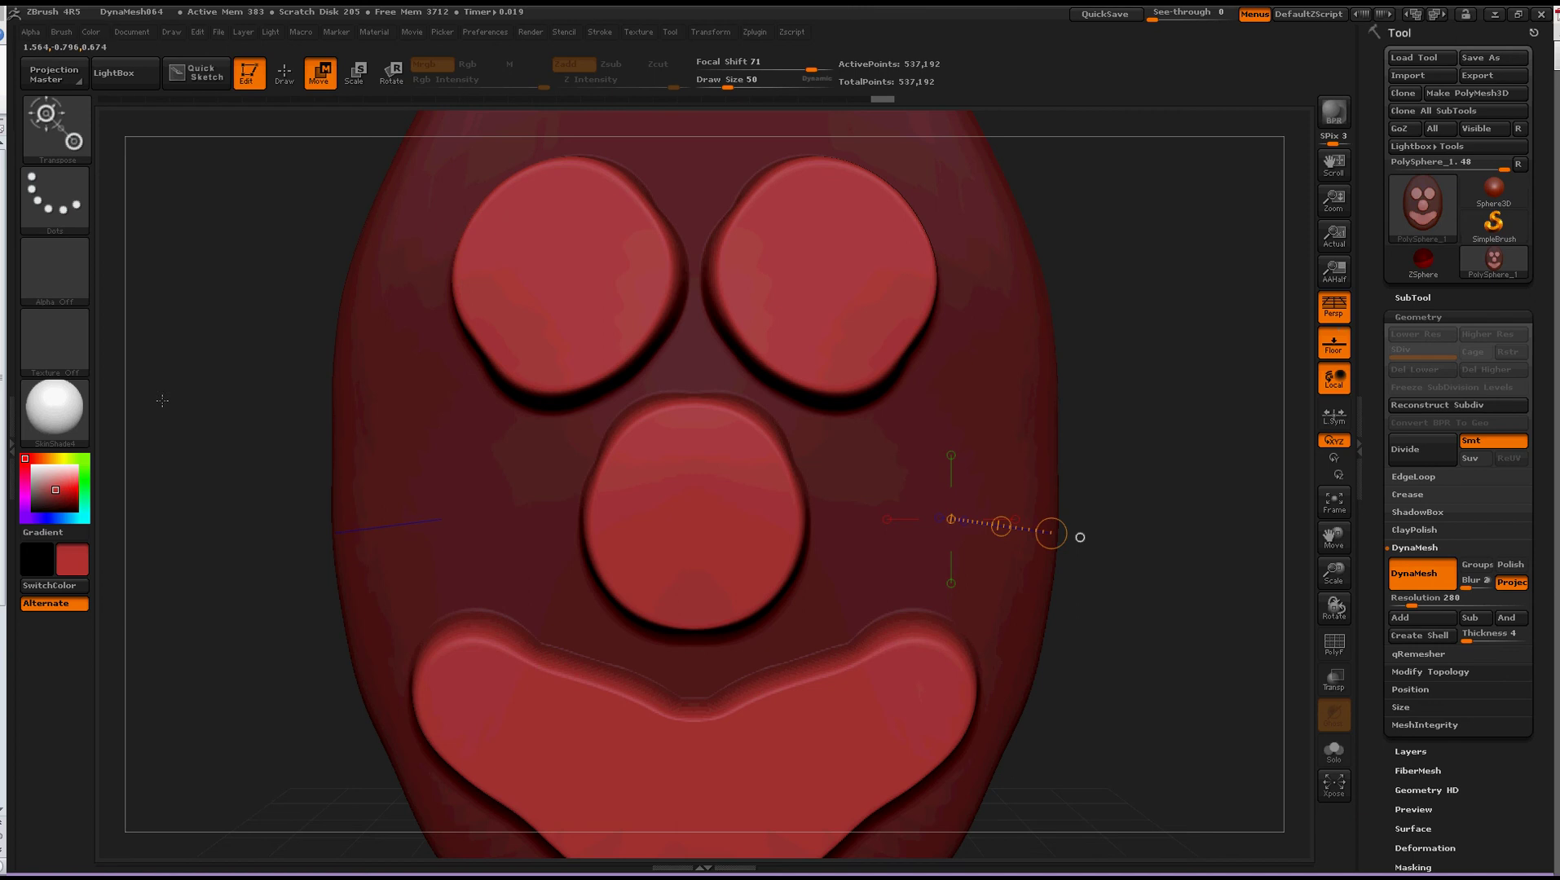
With SnakeHook, pull mirrored spikes from the eyes, lower face and top, then smooth the centre
{"action": "key", "text": "b"}
{"action": "key", "text": "s"}
{"action": "key", "text": "h"}
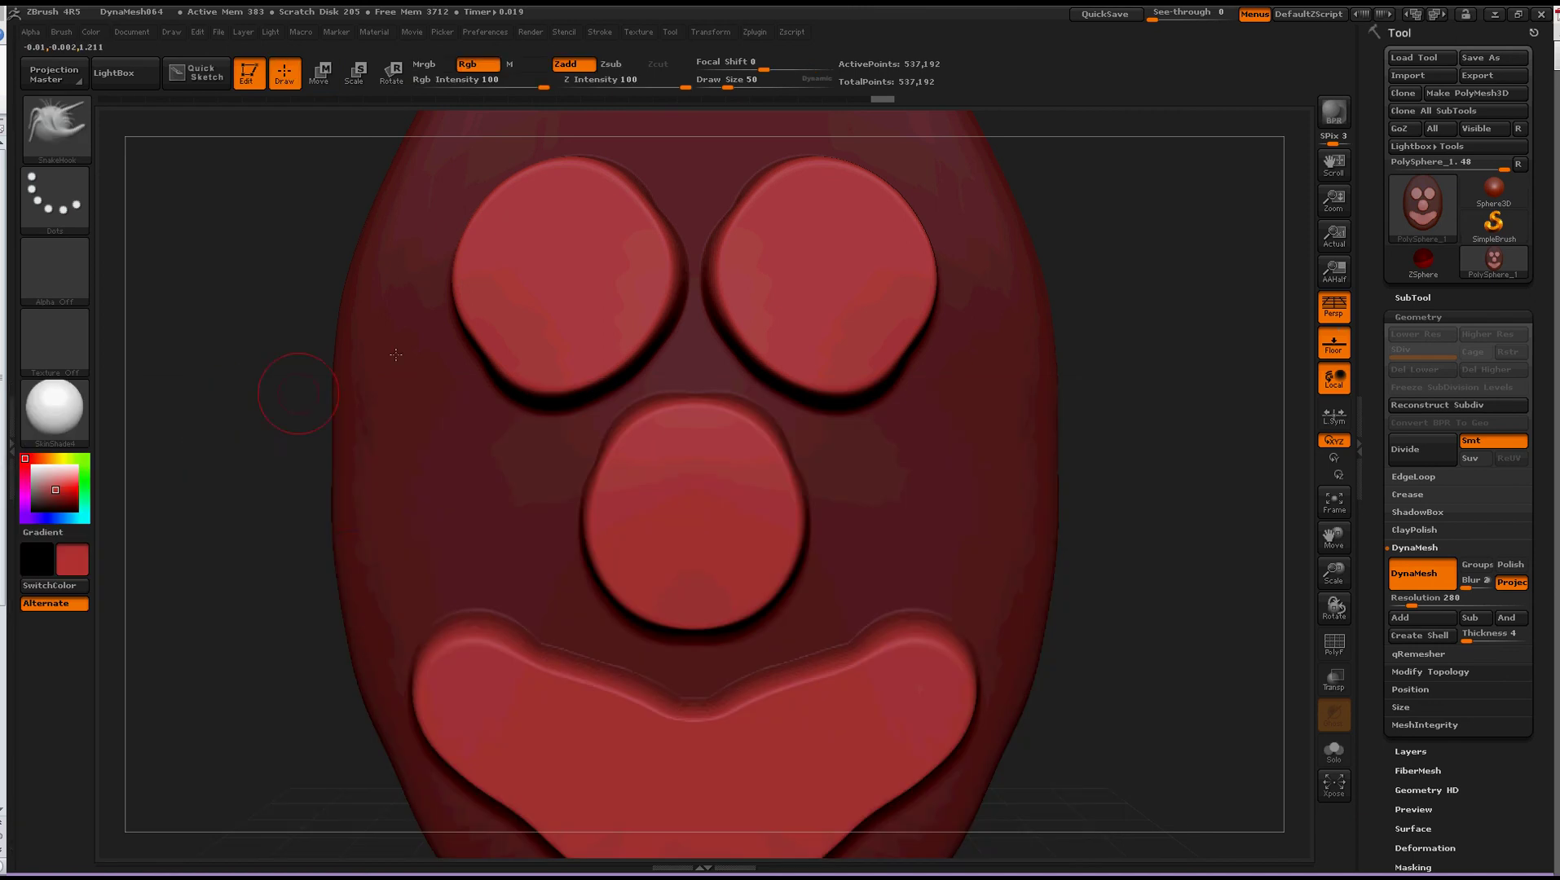
{"action": "left_click_drag", "start_coordinate": [522, 322], "coordinate": [253, 595]}
{"action": "mouse_move", "coordinate": [600, 385]}
{"action": "left_mouse_down"}
{"action": "mouse_move", "coordinate": [652, 652]}
{"action": "mouse_move", "coordinate": [521, 489]}
{"action": "mouse_move", "coordinate": [430, 284]}
{"action": "left_mouse_up"}
{"action": "left_click_drag", "start_coordinate": [530, 660], "coordinate": [210, 504]}
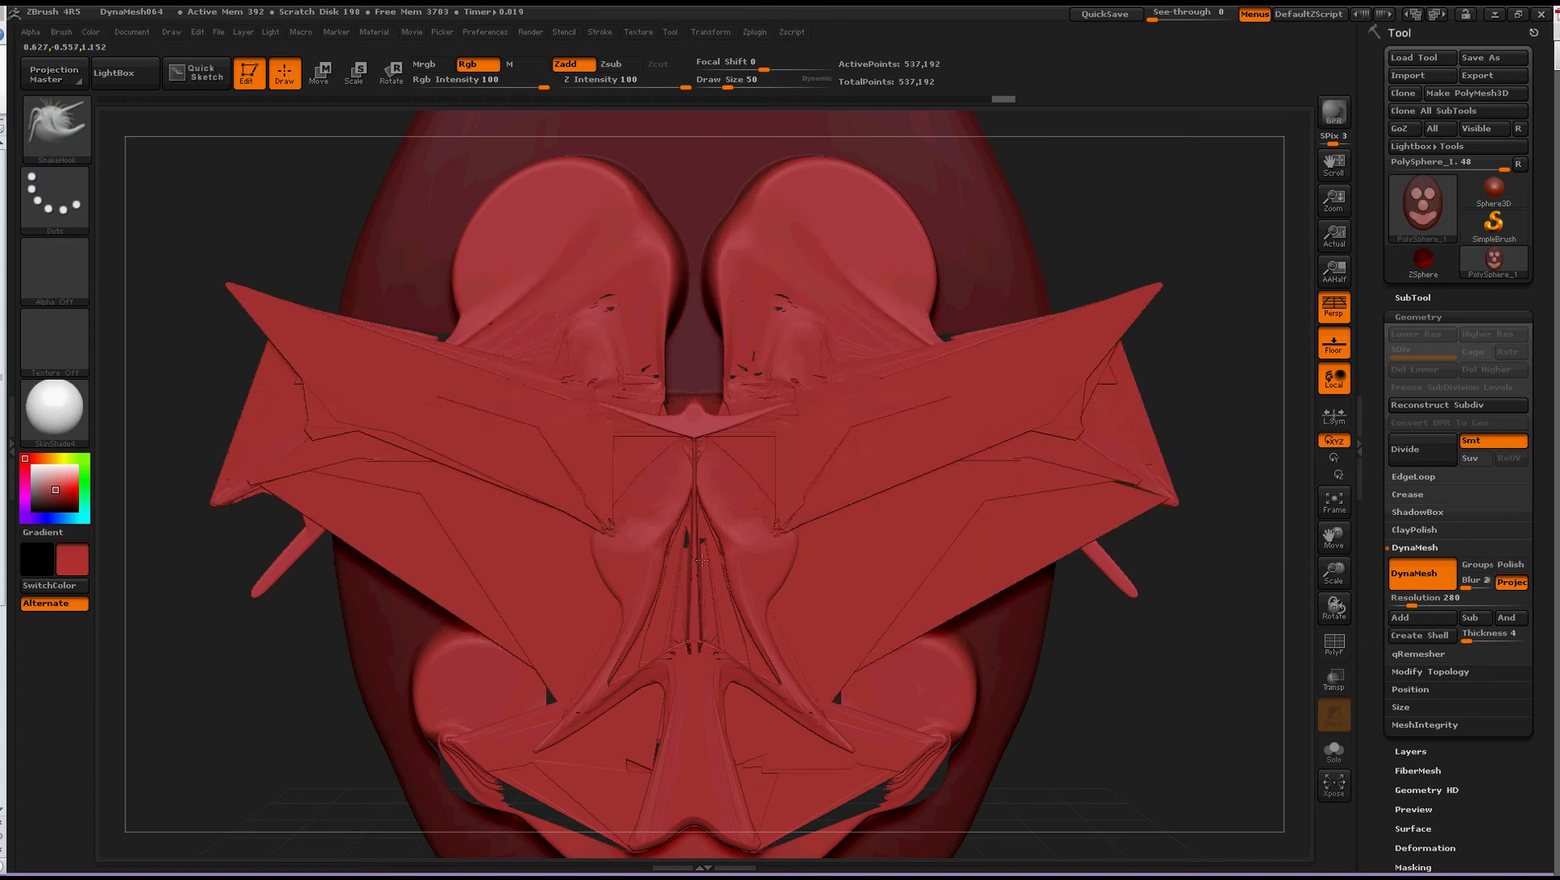
{"action": "mouse_move", "coordinate": [652, 424]}
{"action": "left_mouse_down"}
{"action": "mouse_move", "coordinate": [641, 325]}
{"action": "mouse_move", "coordinate": [571, 505]}
{"action": "left_mouse_up"}
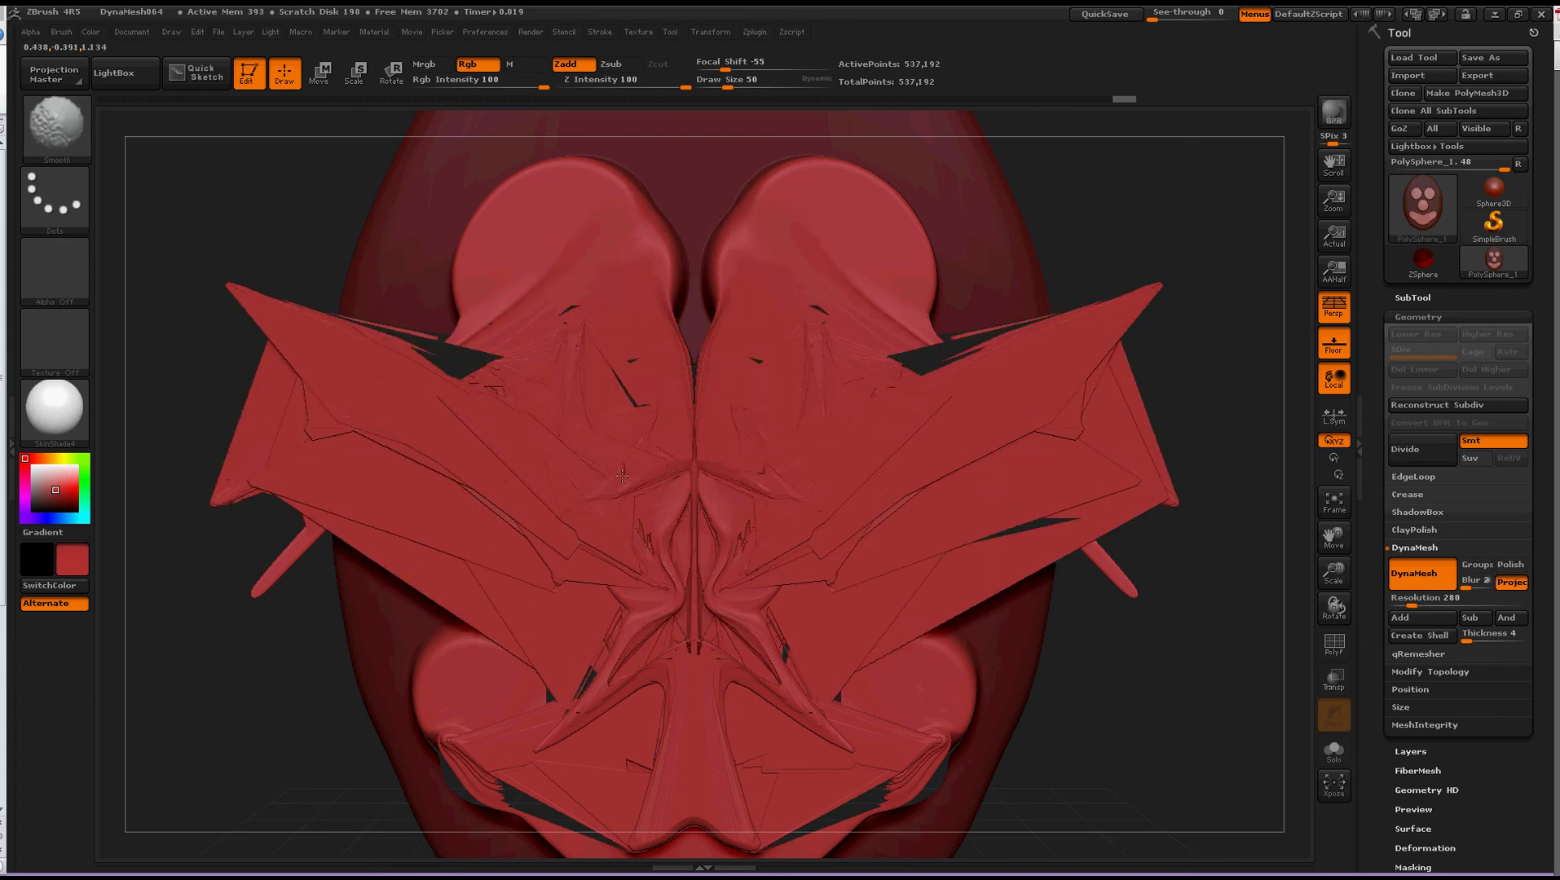
{"action": "mouse_move", "coordinate": [644, 367]}
{"action": "left_mouse_down", "text": "shift"}
{"action": "mouse_move", "coordinate": [701, 571]}
{"action": "mouse_move", "coordinate": [726, 453]}
{"action": "mouse_move", "coordinate": [587, 635]}
{"action": "mouse_move", "coordinate": [456, 530]}
{"action": "mouse_move", "coordinate": [350, 384]}
{"action": "mouse_move", "coordinate": [296, 181]}
{"action": "left_mouse_up", "text": "shift"}
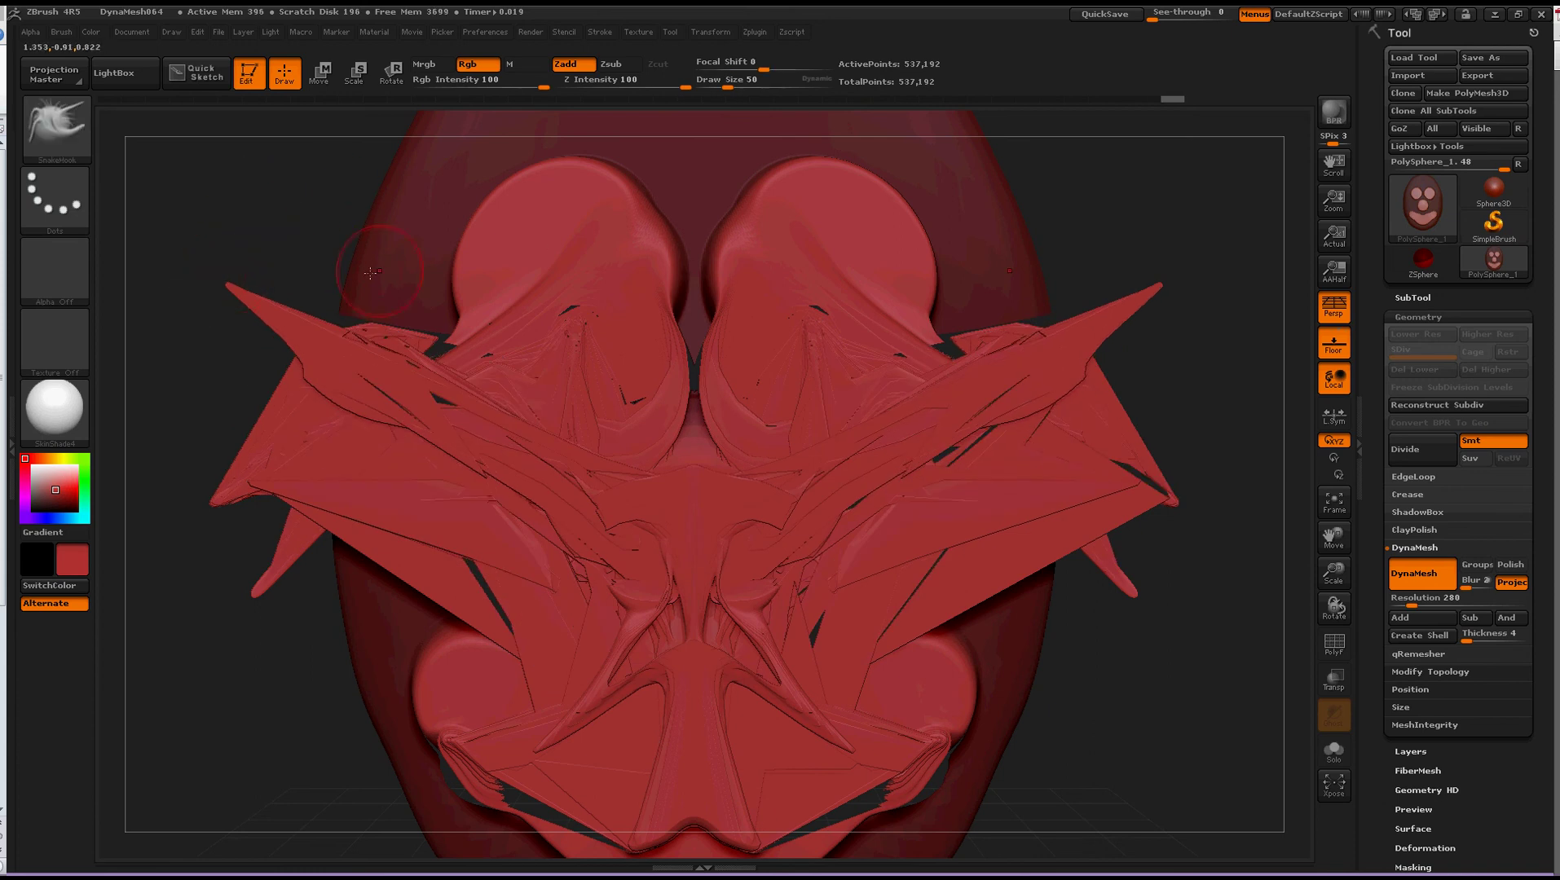
Grab the spiky canvas with depth via GrabDocAndDepth into new texture RGBA07
{"action": "left_click", "coordinate": [71, 338]}
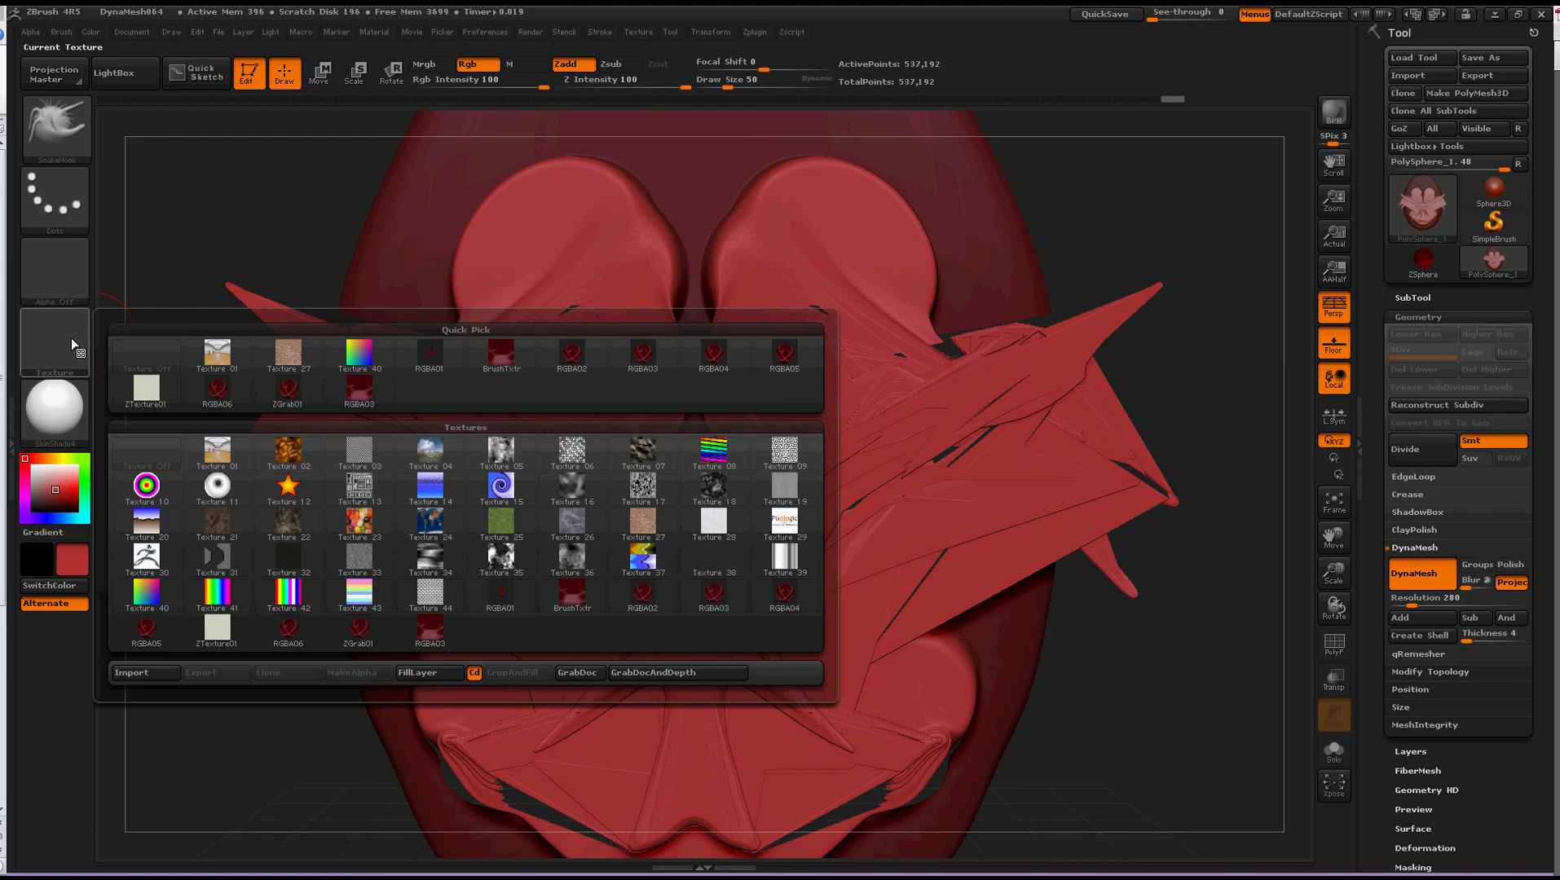
{"action": "left_click", "coordinate": [656, 673]}
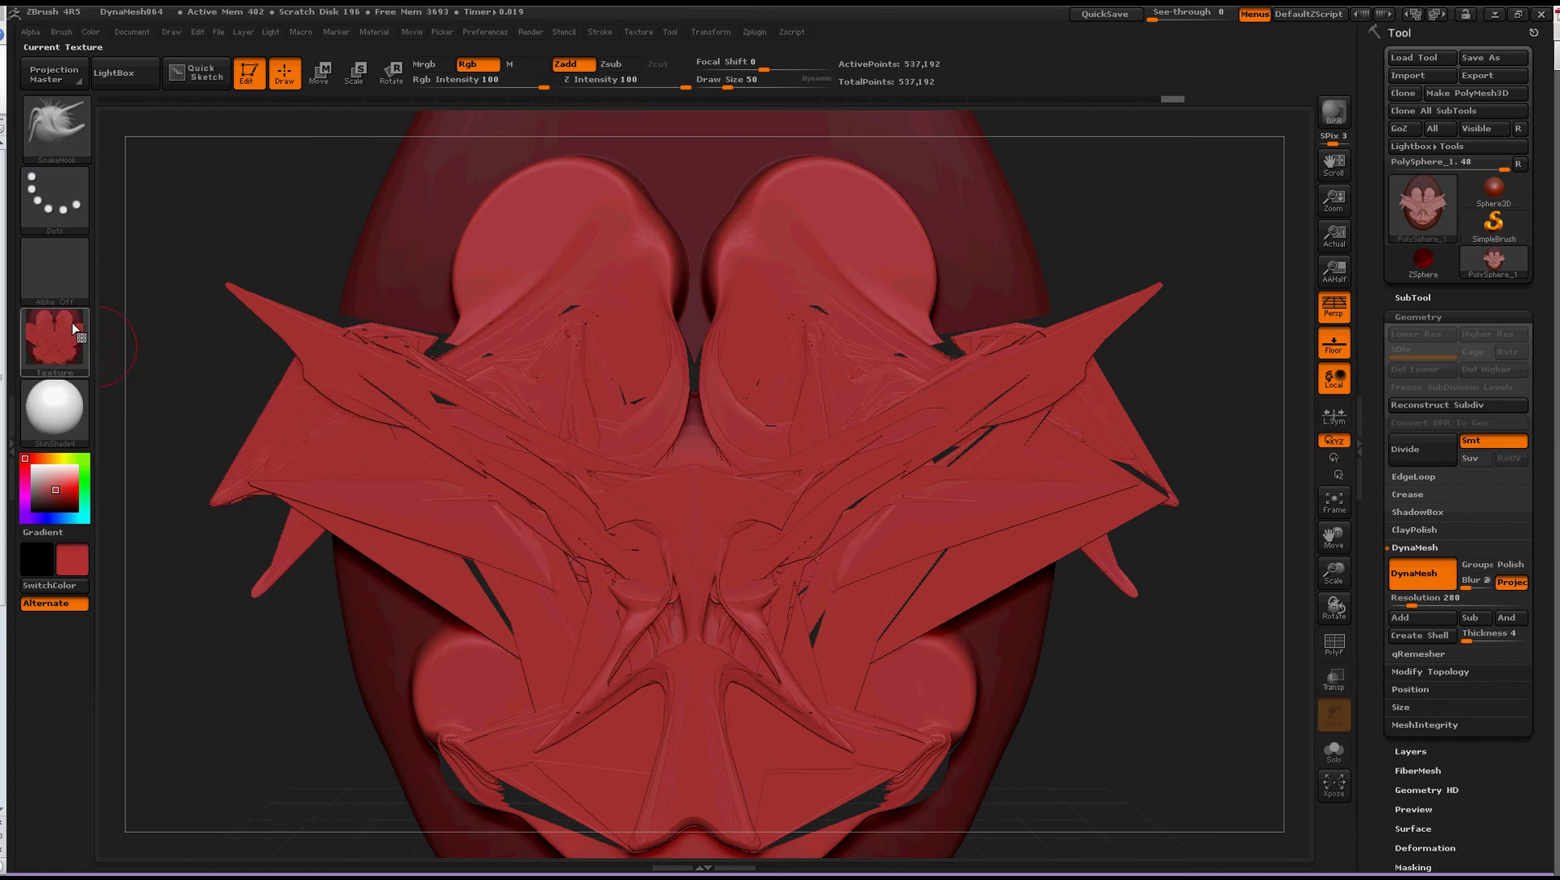
{"action": "mouse_move", "coordinate": [74, 325]}
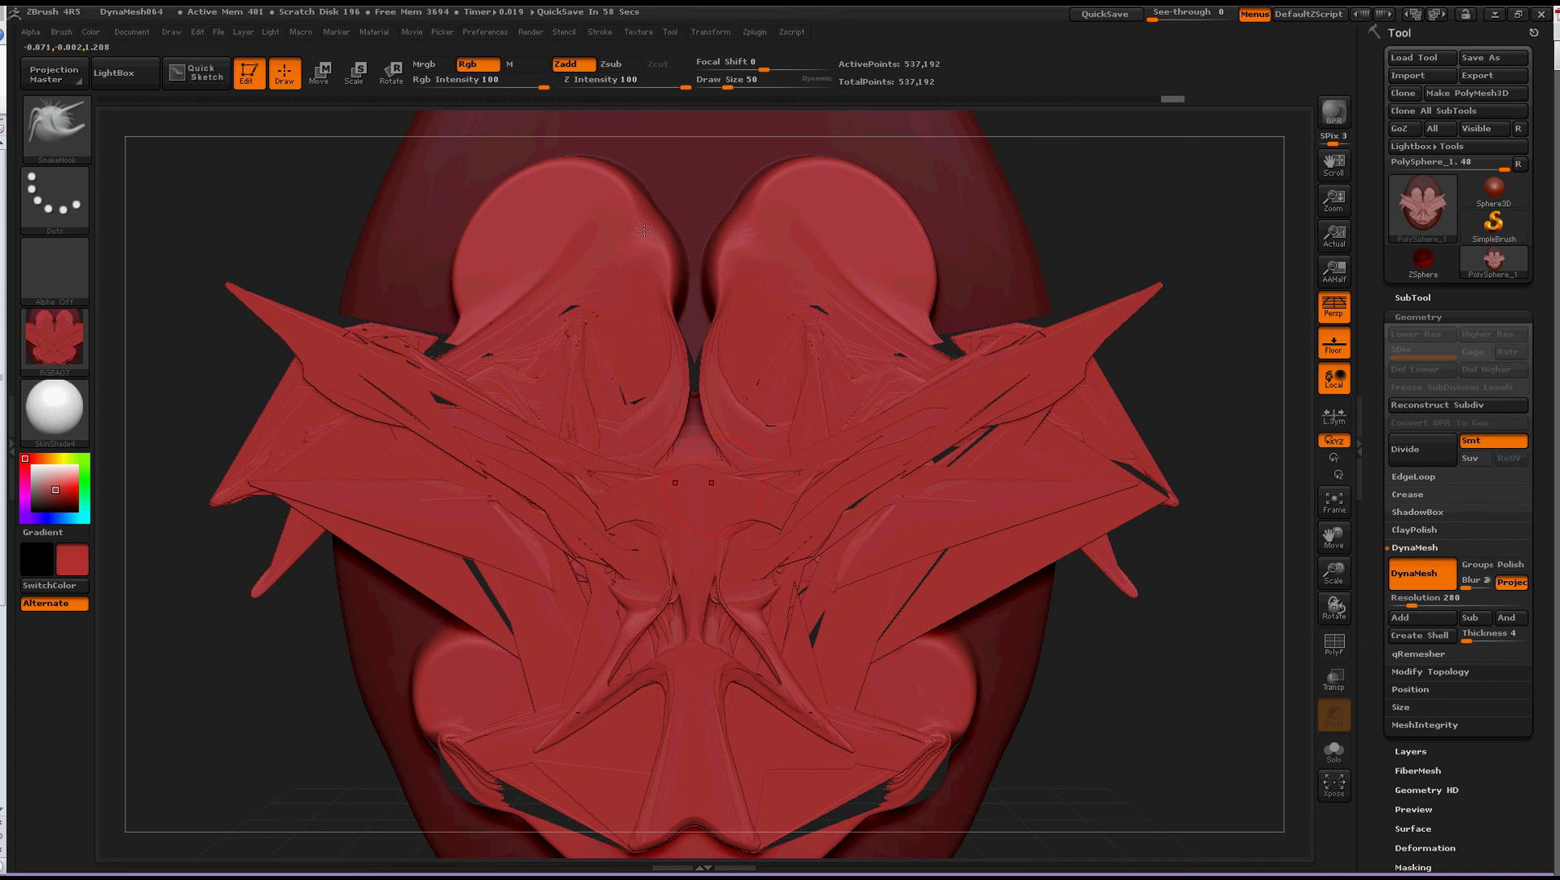
{"action": "left_click", "coordinate": [66, 337]}
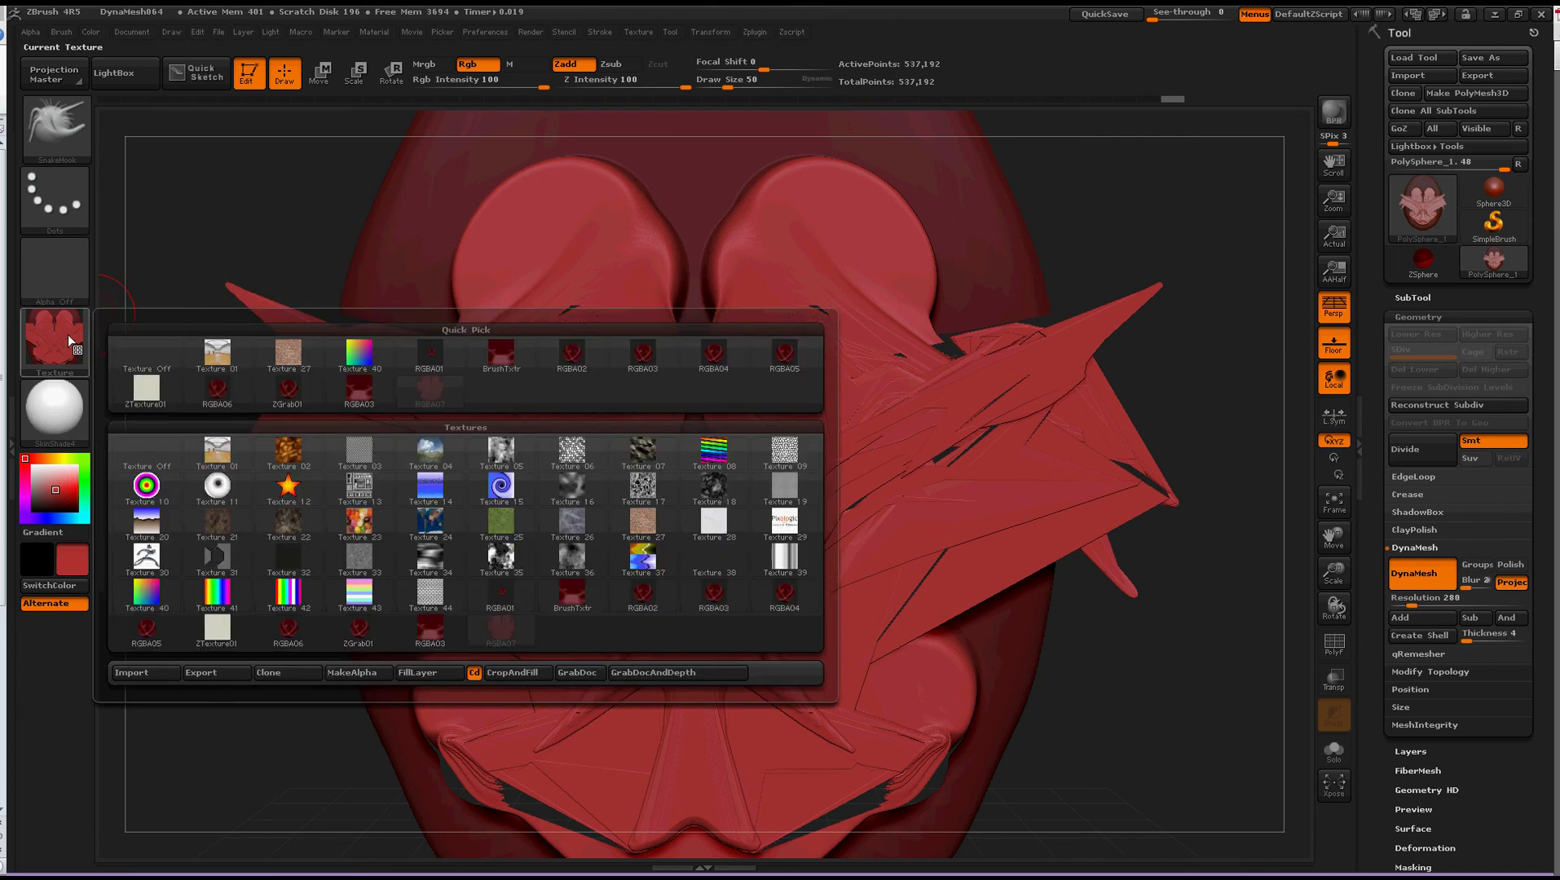
Export RGBA07 as a Photoshop (*.PSD) file, keeping the material index as a separate channel
{"action": "left_click", "coordinate": [206, 674]}
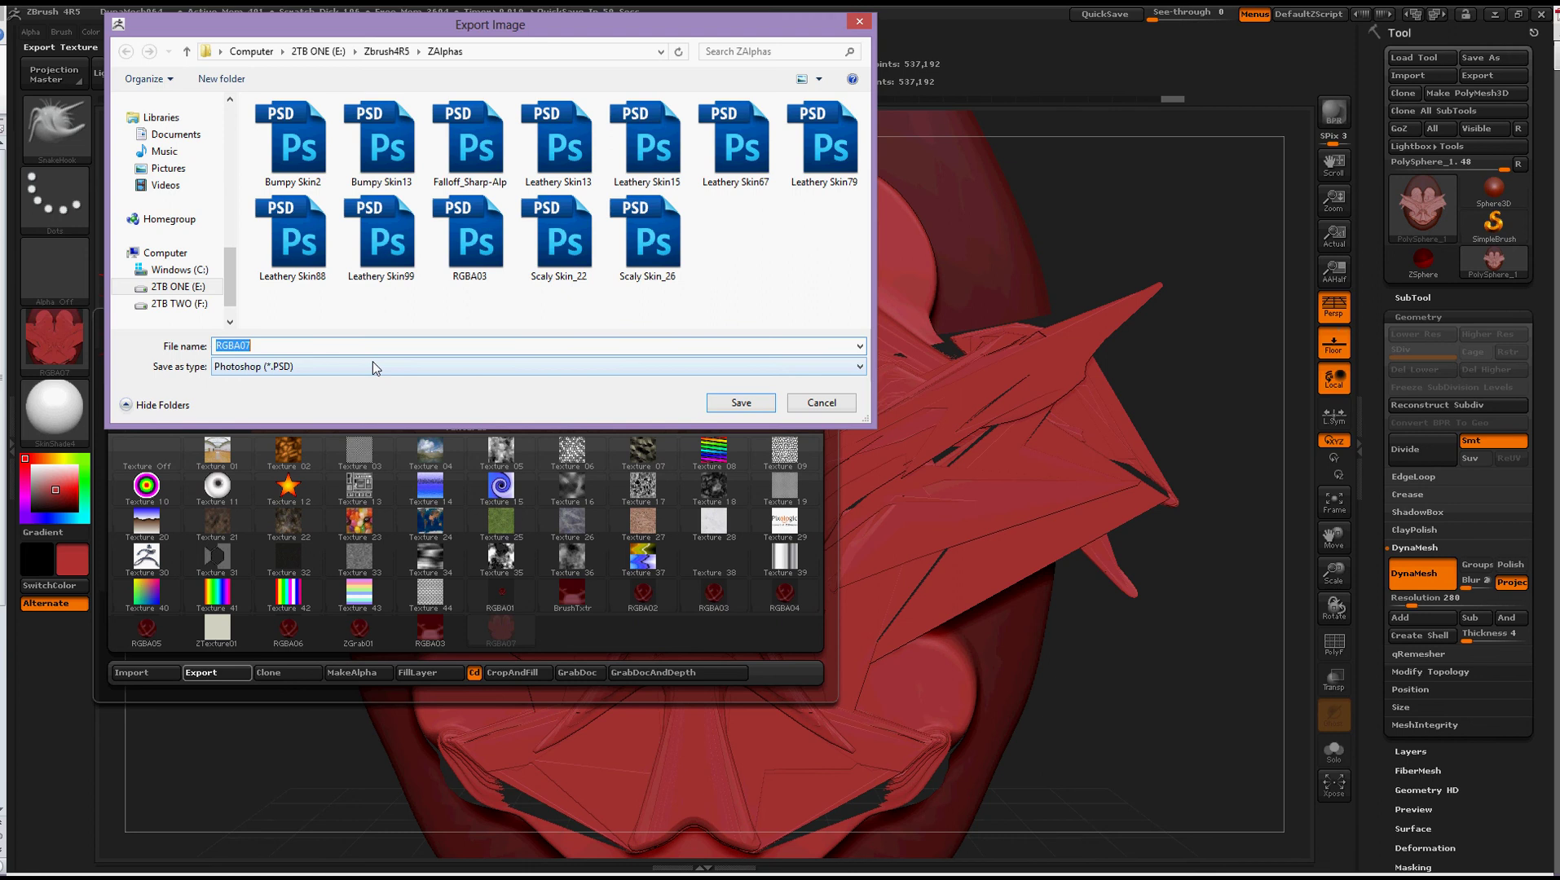
{"action": "left_click", "coordinate": [730, 403]}
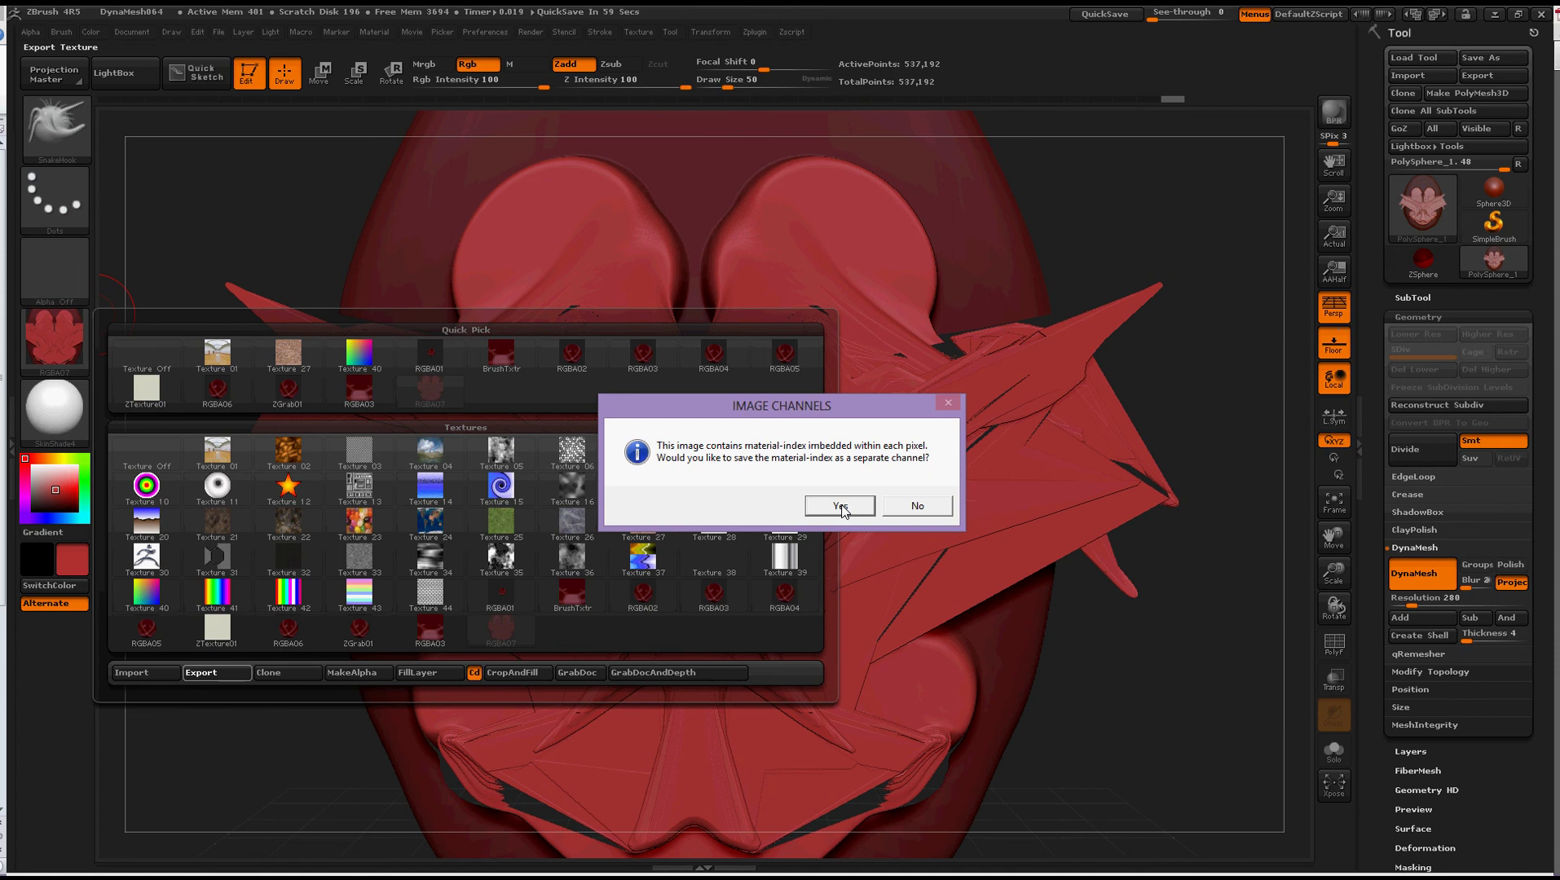
{"action": "left_click", "coordinate": [840, 507]}
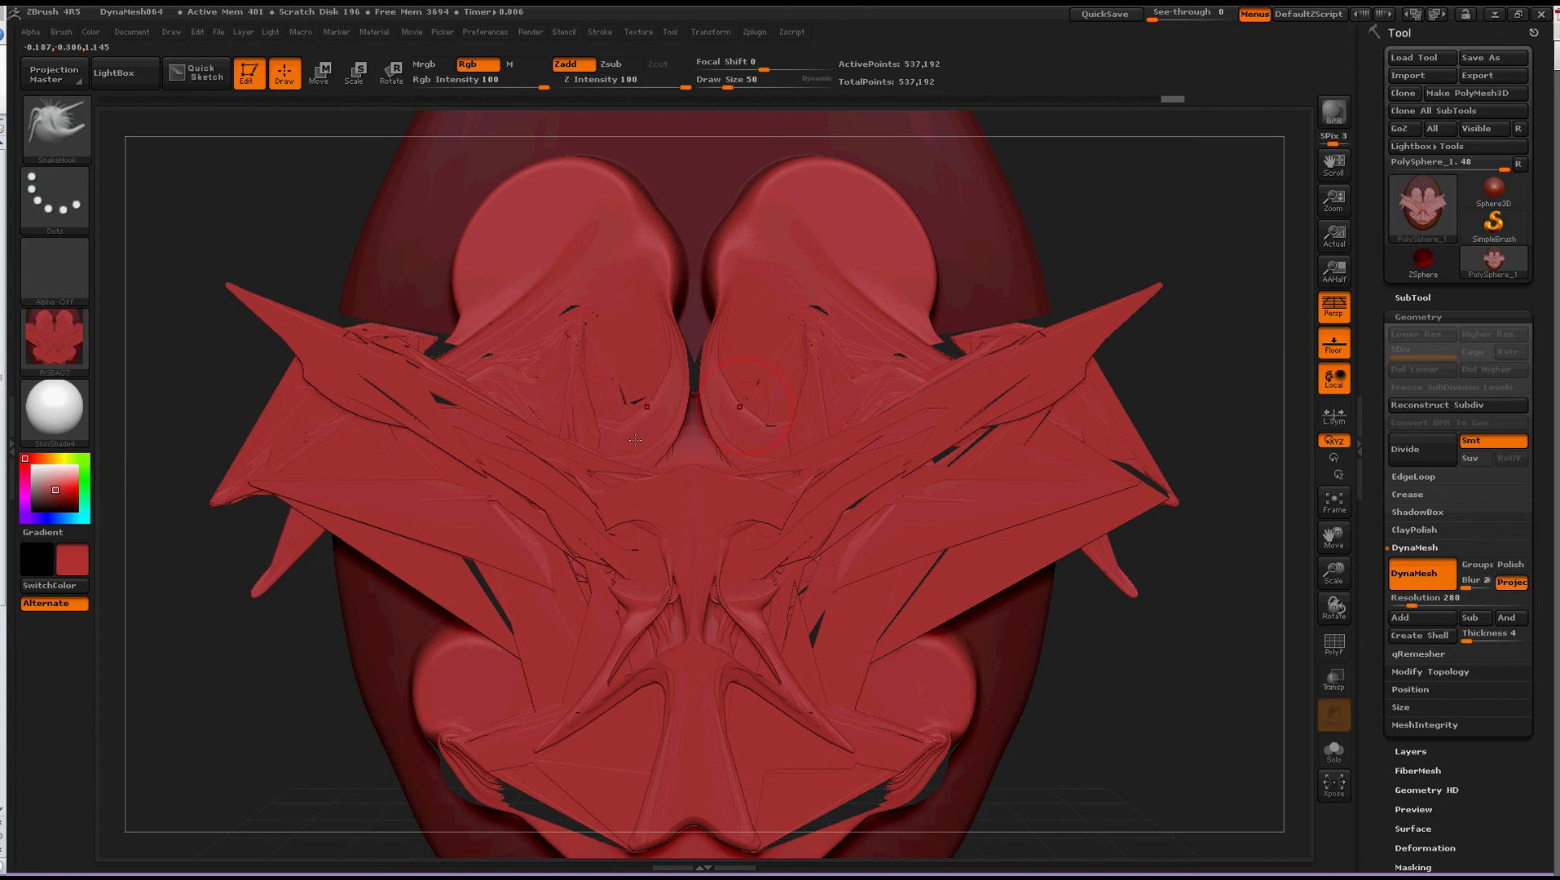
Re-export the texture and open RGBA07.PSD from the ZAlphas folder to view it
{"action": "left_click", "coordinate": [81, 356]}
{"action": "left_click", "coordinate": [55, 338]}
{"action": "left_click", "coordinate": [204, 673]}
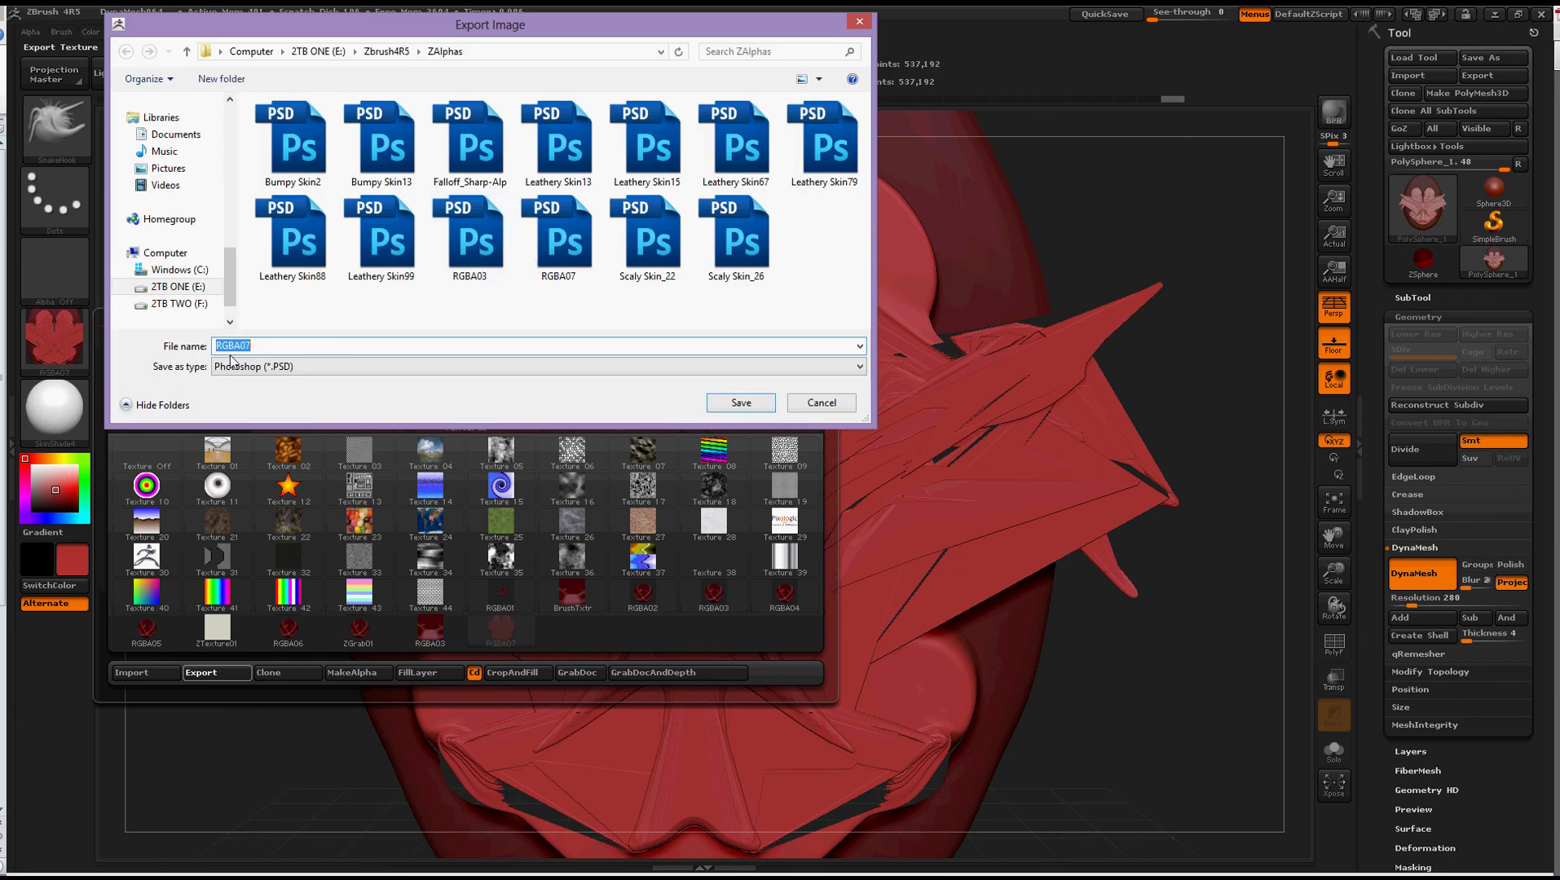
{"action": "left_click", "coordinate": [570, 247]}
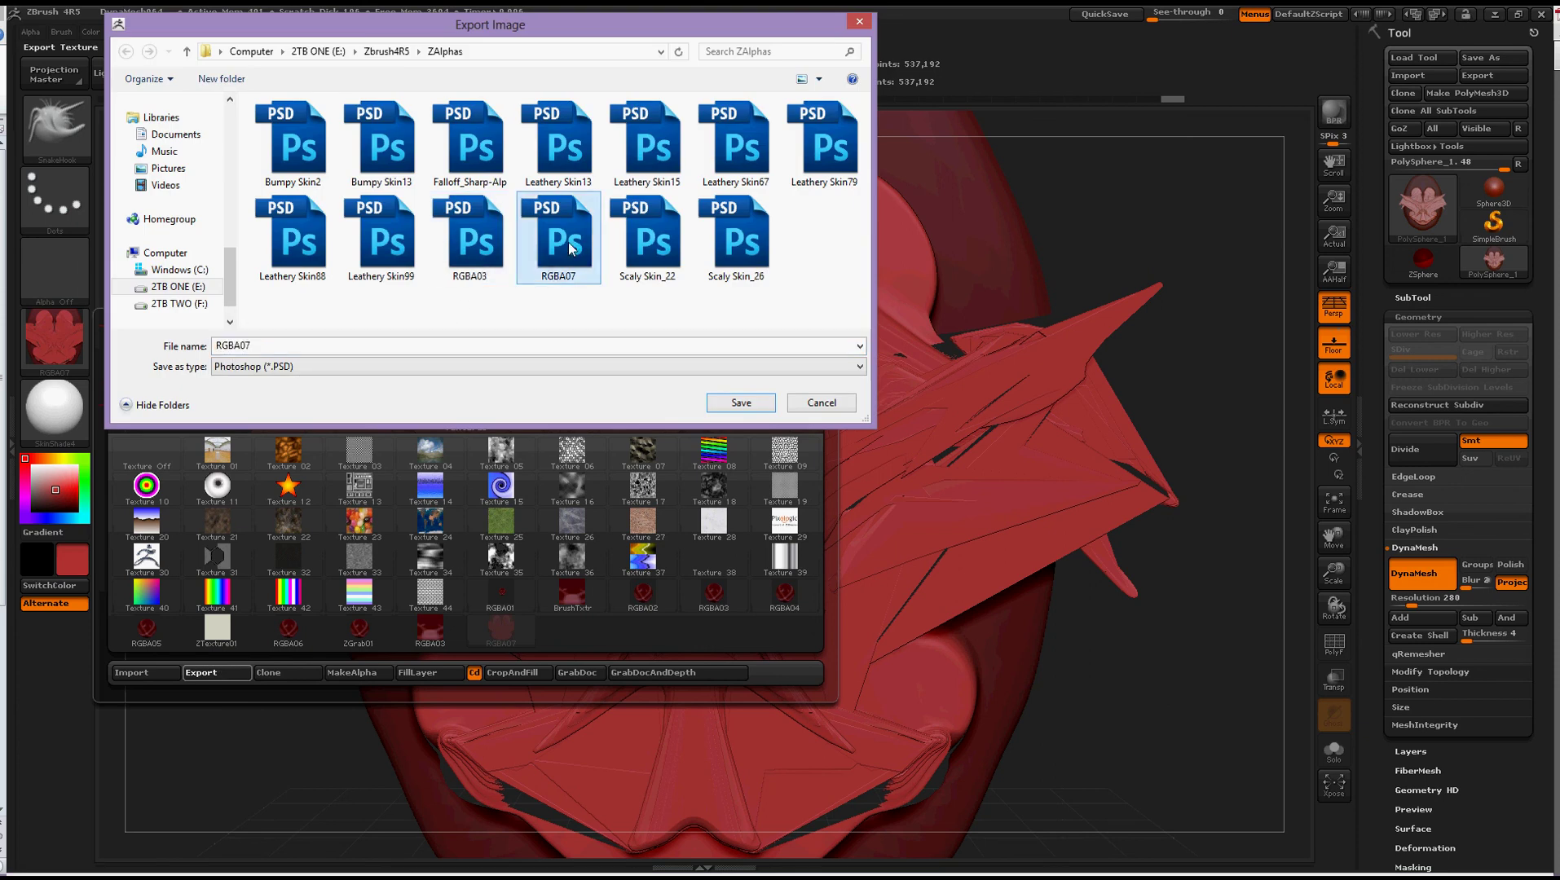
{"action": "right_click", "coordinate": [571, 247]}
{"action": "left_click", "coordinate": [612, 278]}
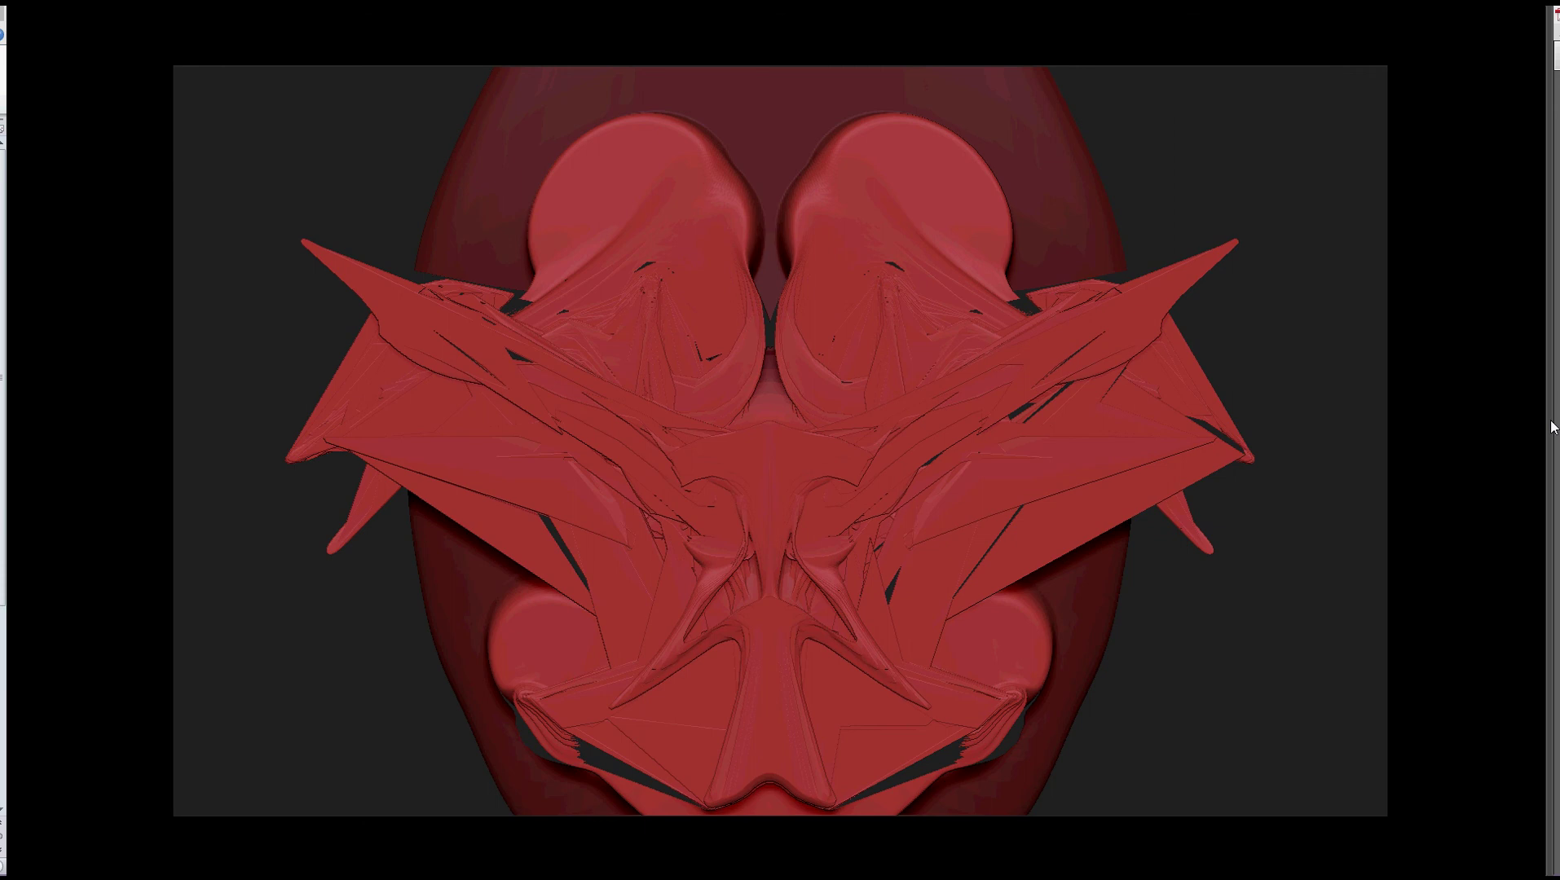
In the Channels panel, preview Alpha 1, then hide Blue and Green to view only Red
{"action": "mouse_move", "coordinate": [1552, 428]}
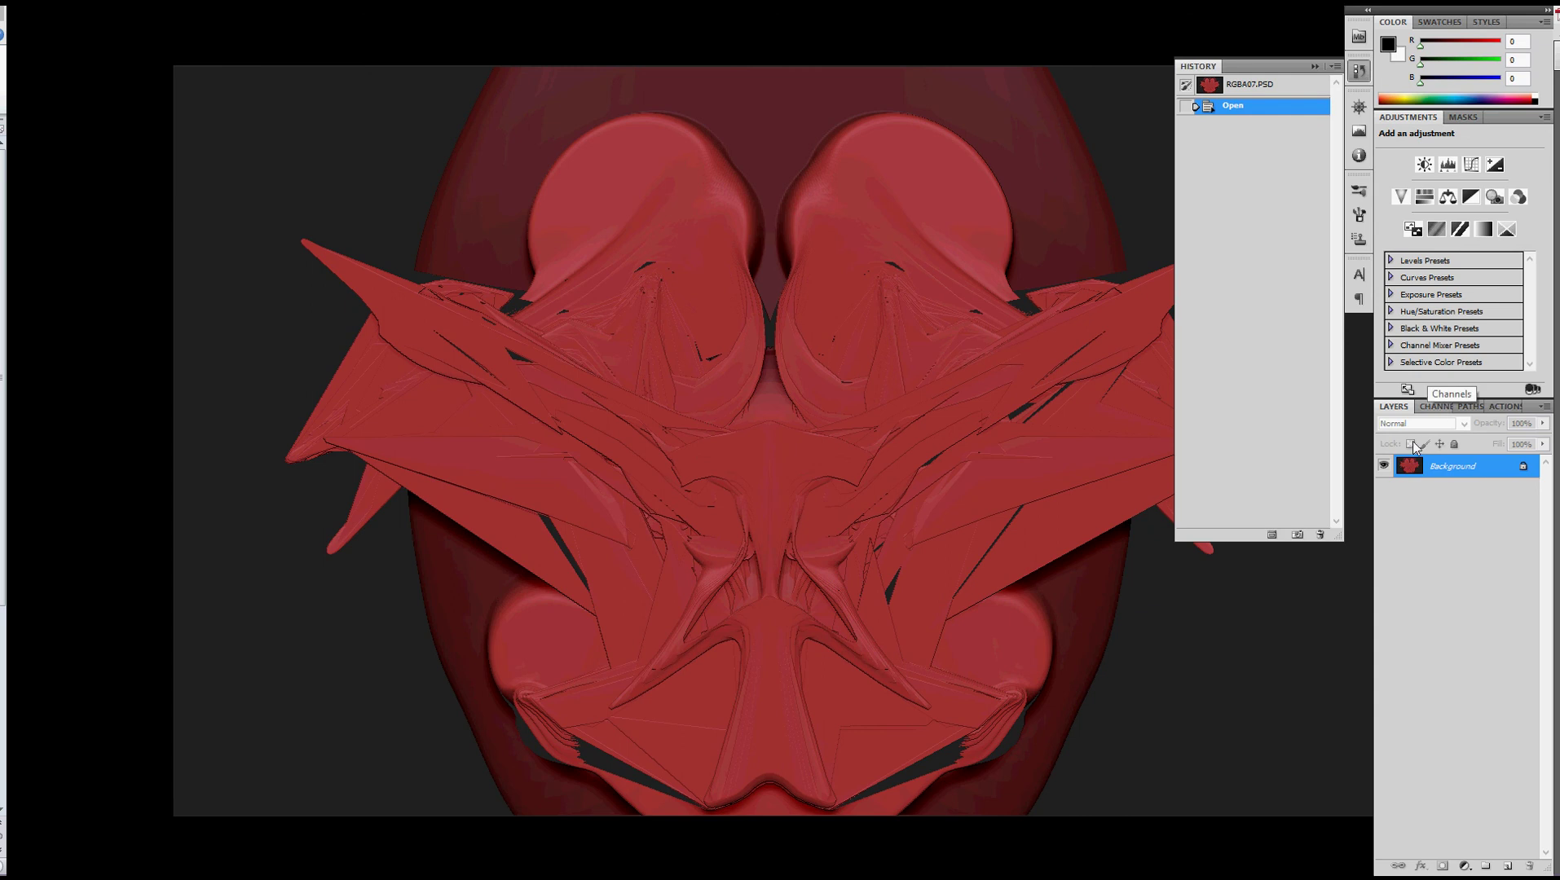
{"action": "left_click", "coordinate": [1432, 407]}
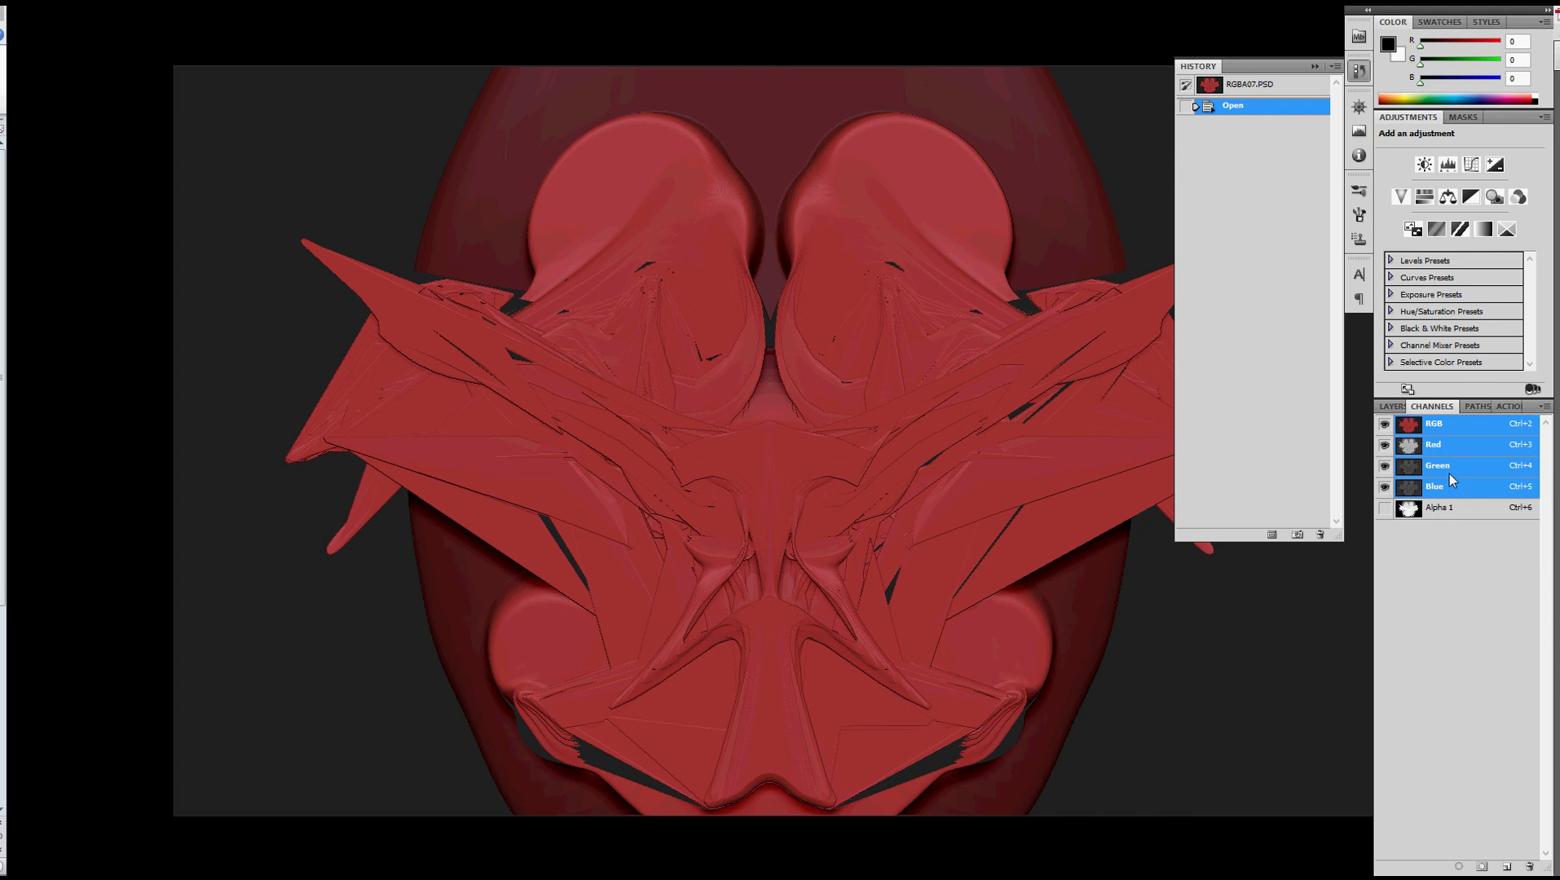
{"action": "left_click", "coordinate": [1385, 508]}
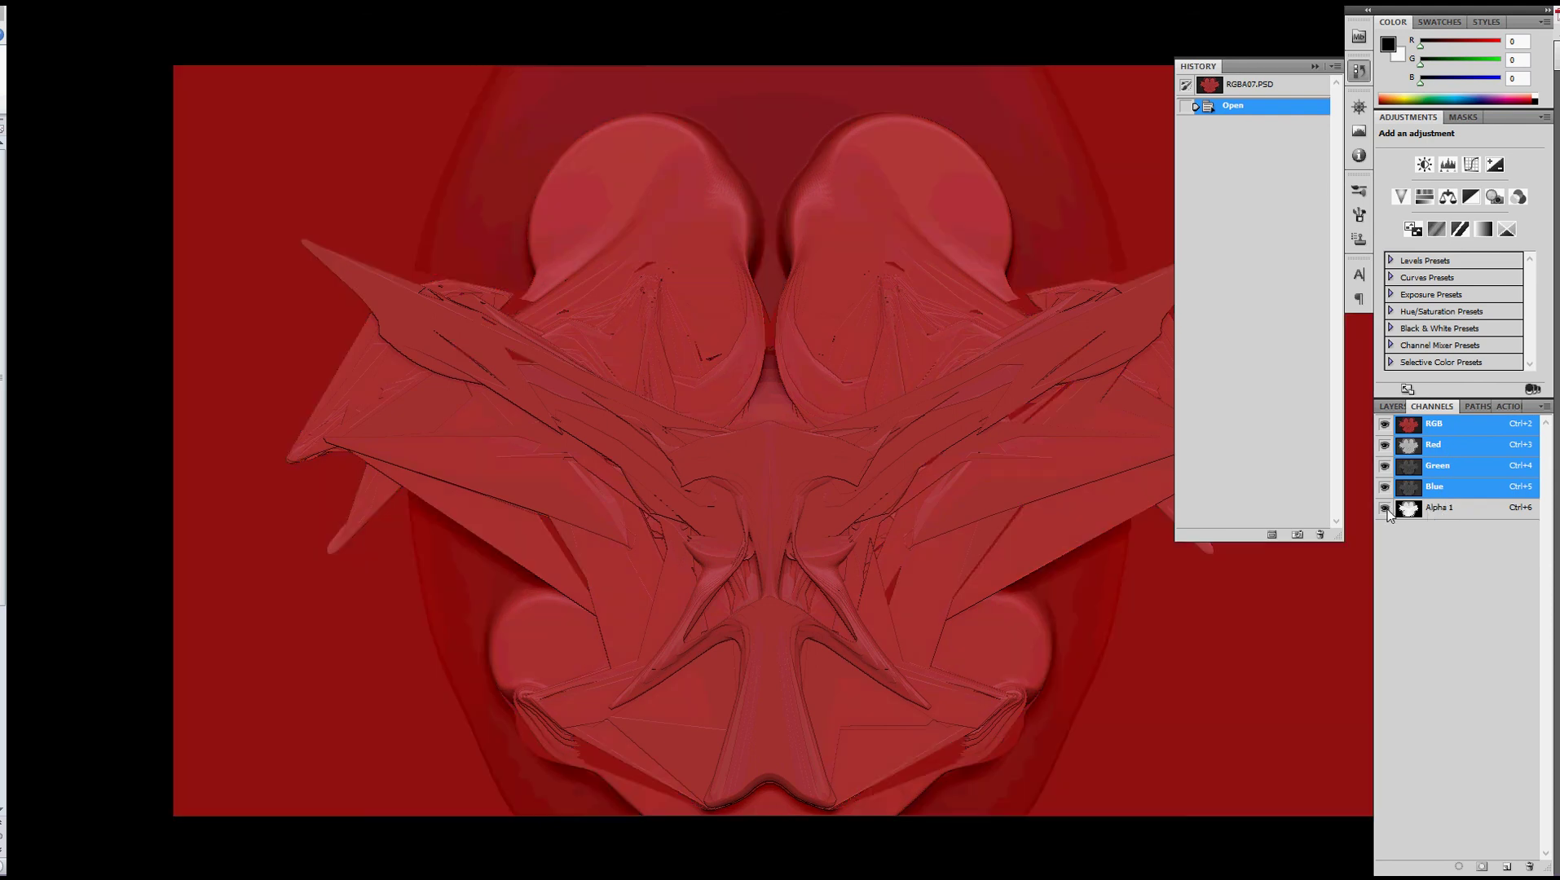
{"action": "left_click", "coordinate": [1385, 508]}
{"action": "left_click", "coordinate": [1385, 487]}
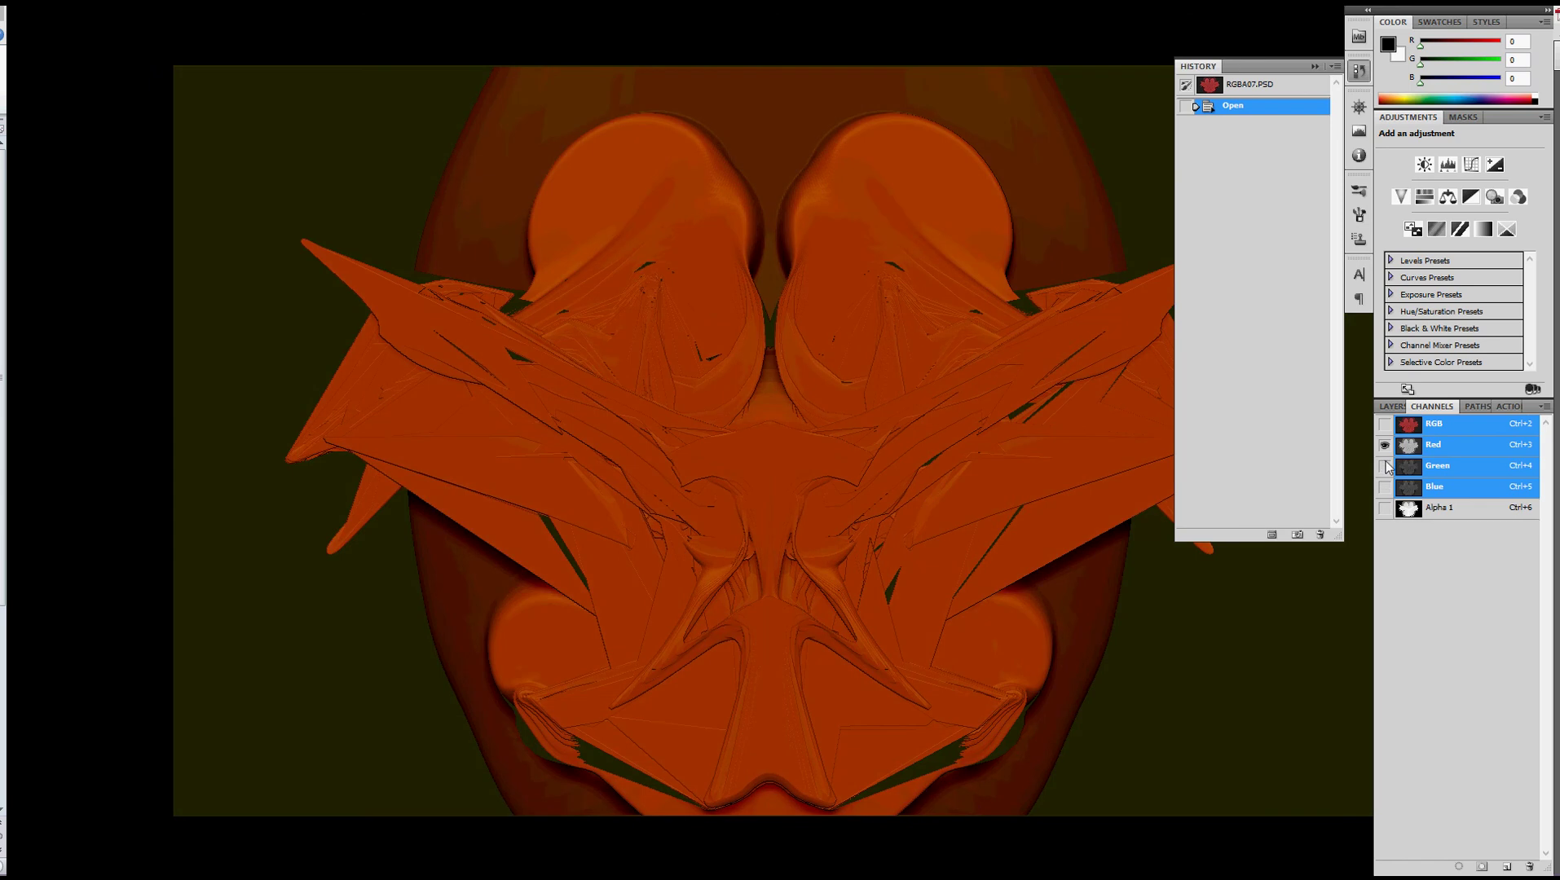
{"action": "left_click", "coordinate": [1384, 466]}
View the Alpha 1 depth map alone, then turn all RGB channels back on
{"action": "left_click", "coordinate": [1385, 508]}
{"action": "left_click", "coordinate": [1385, 445]}
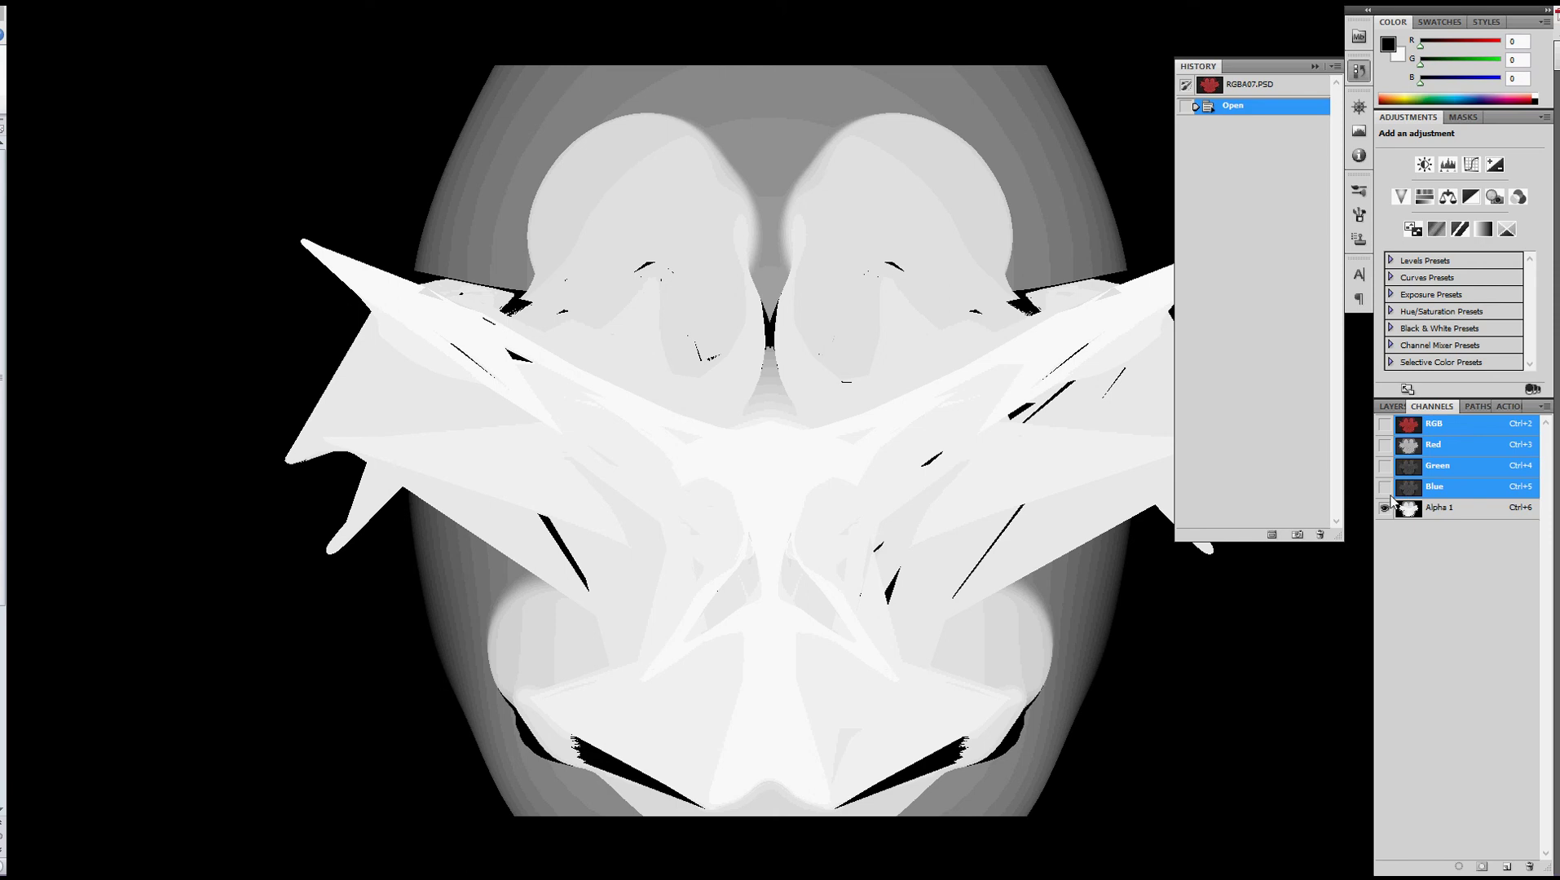
{"action": "left_click", "coordinate": [1385, 486]}
{"action": "left_click", "coordinate": [1384, 466]}
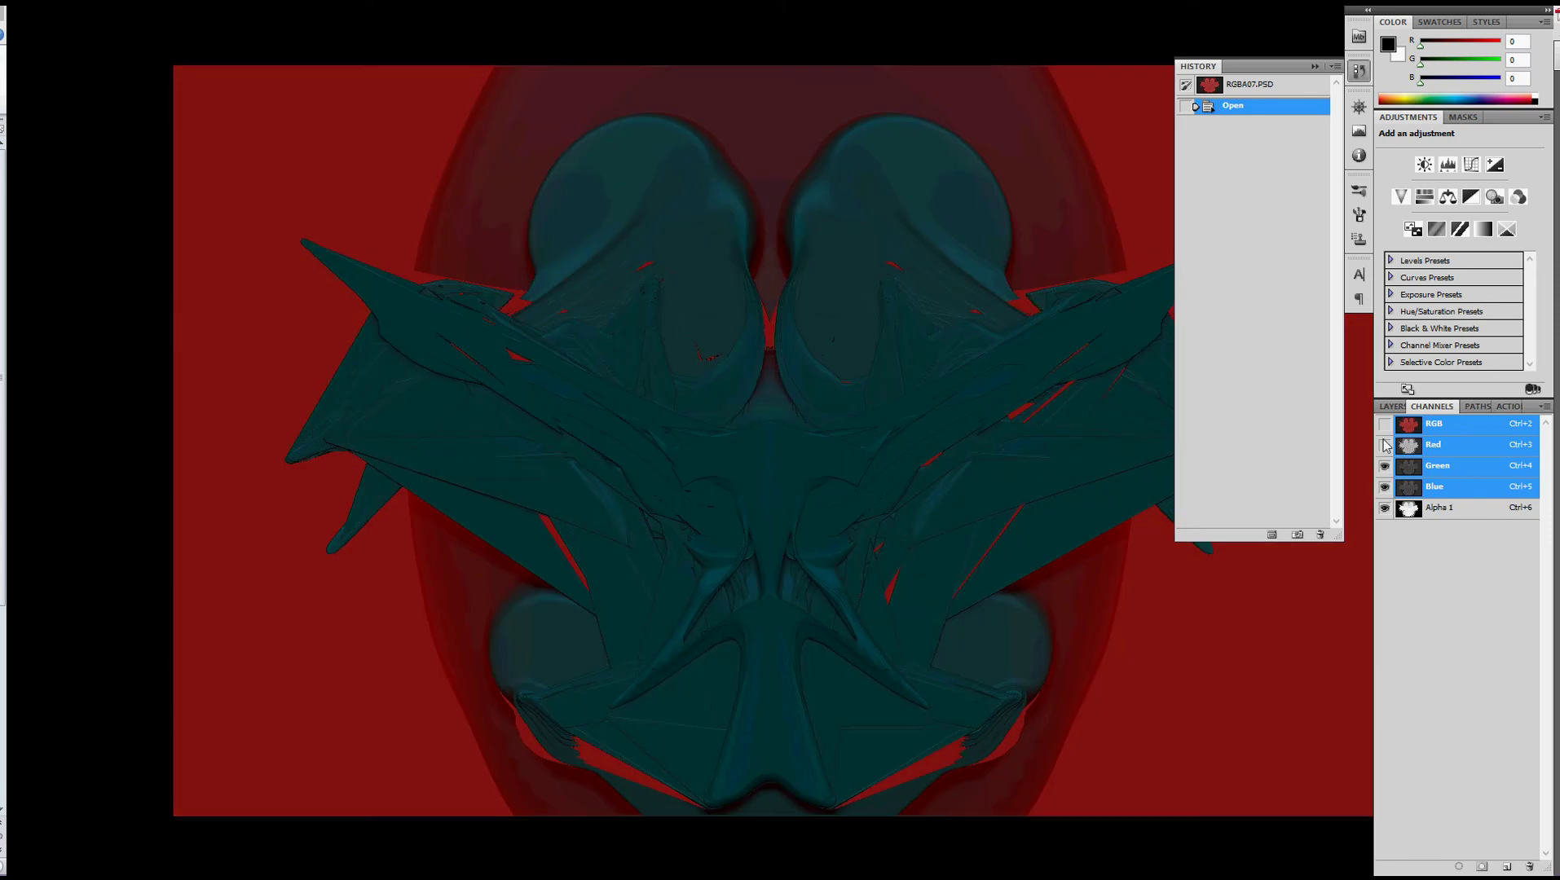
{"action": "left_click", "coordinate": [1385, 425]}
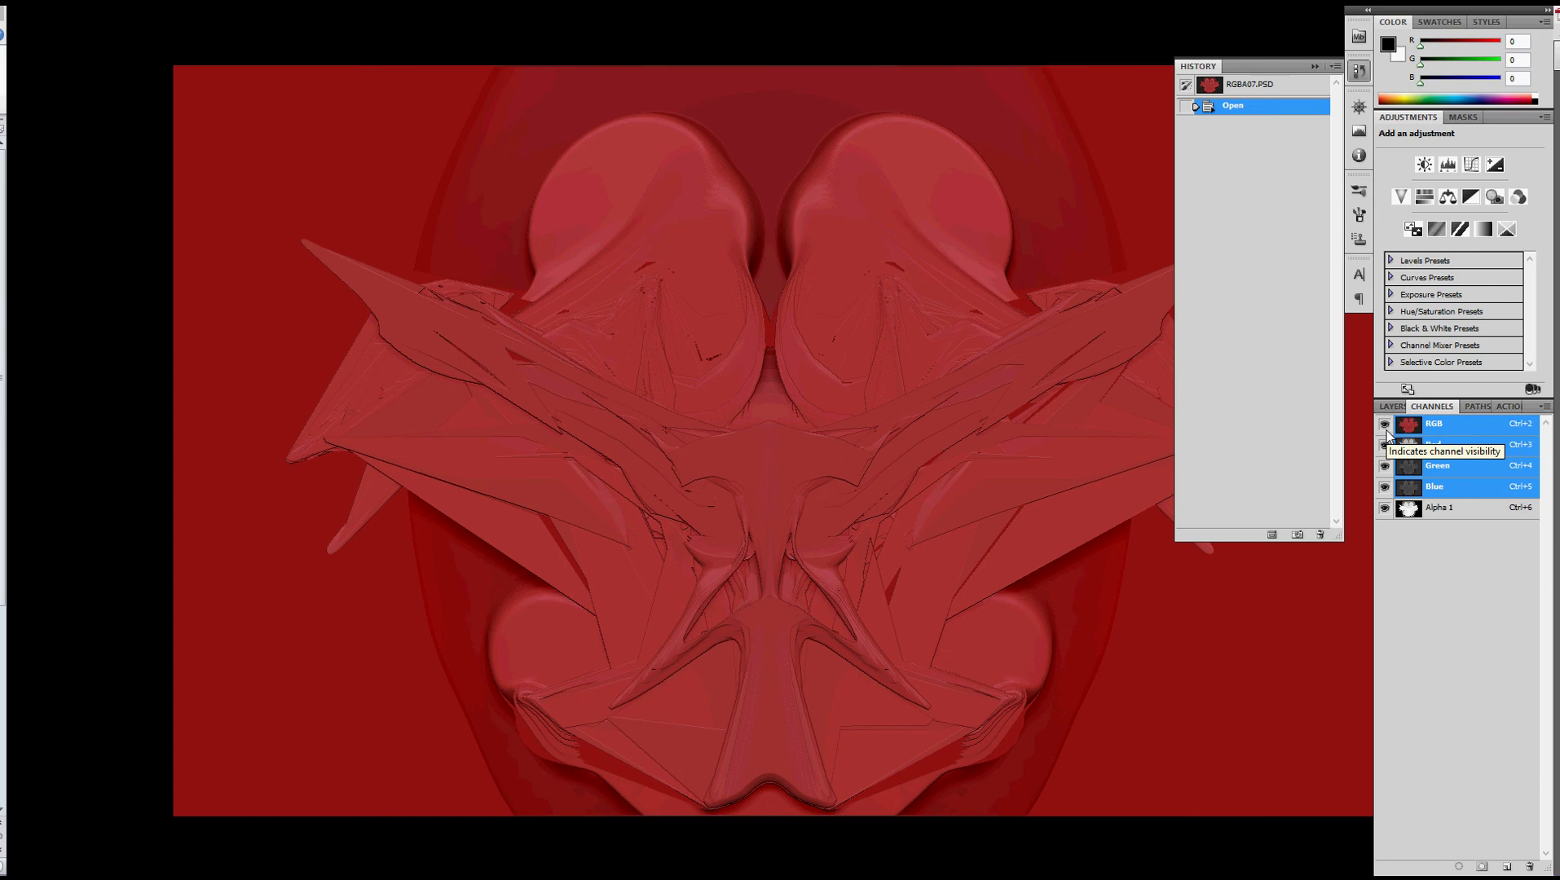
Switch back to ZBrush and cancel the Export Image dialog
{"action": "key", "text": "alt+Tab"}
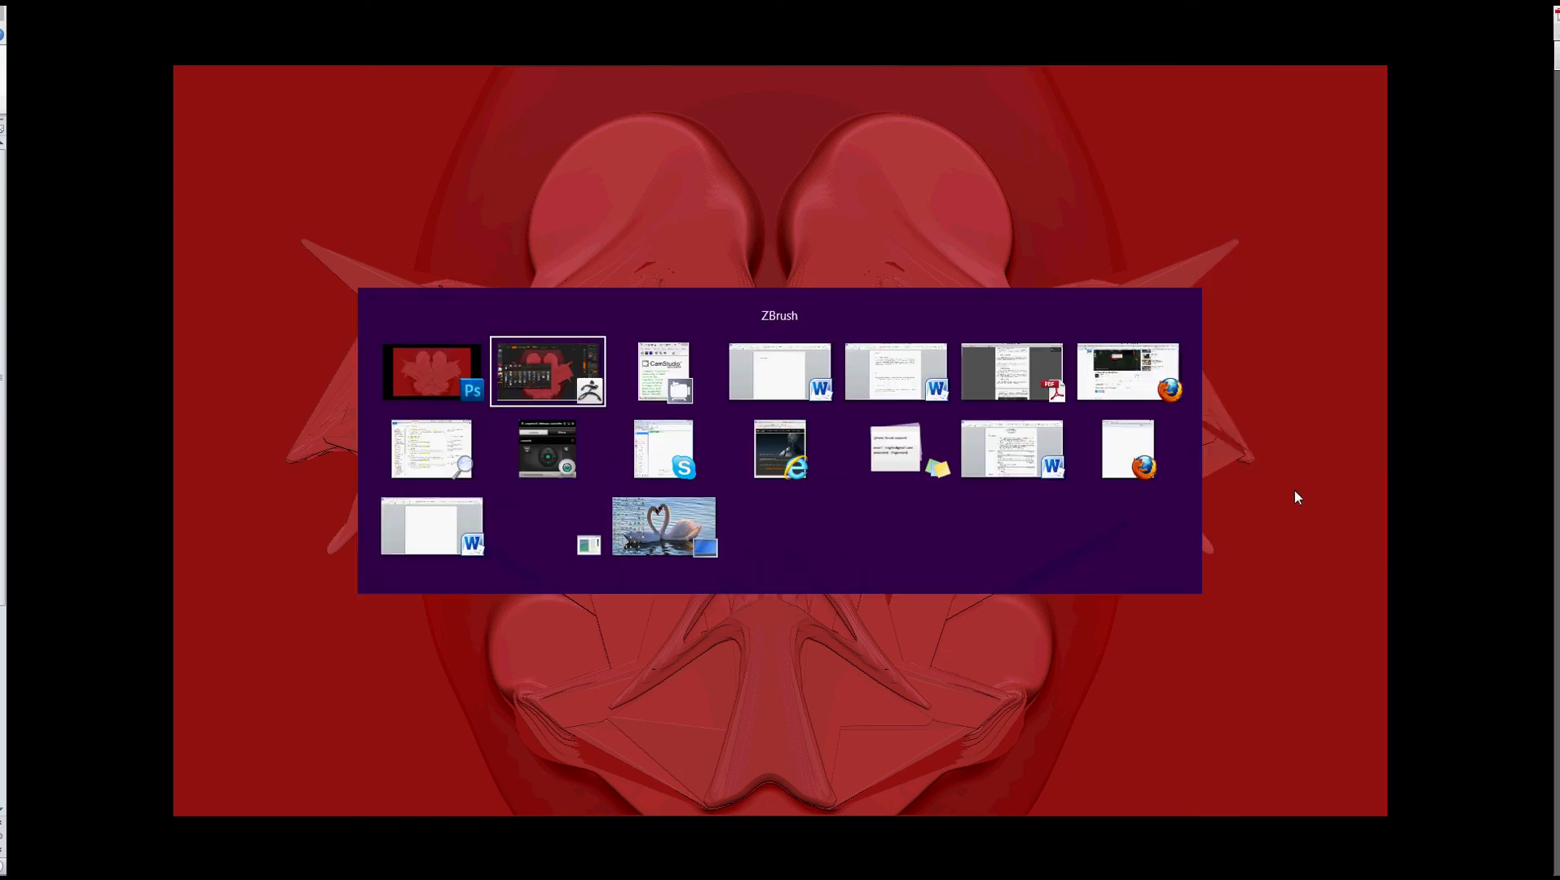
{"action": "left_click", "coordinate": [541, 374]}
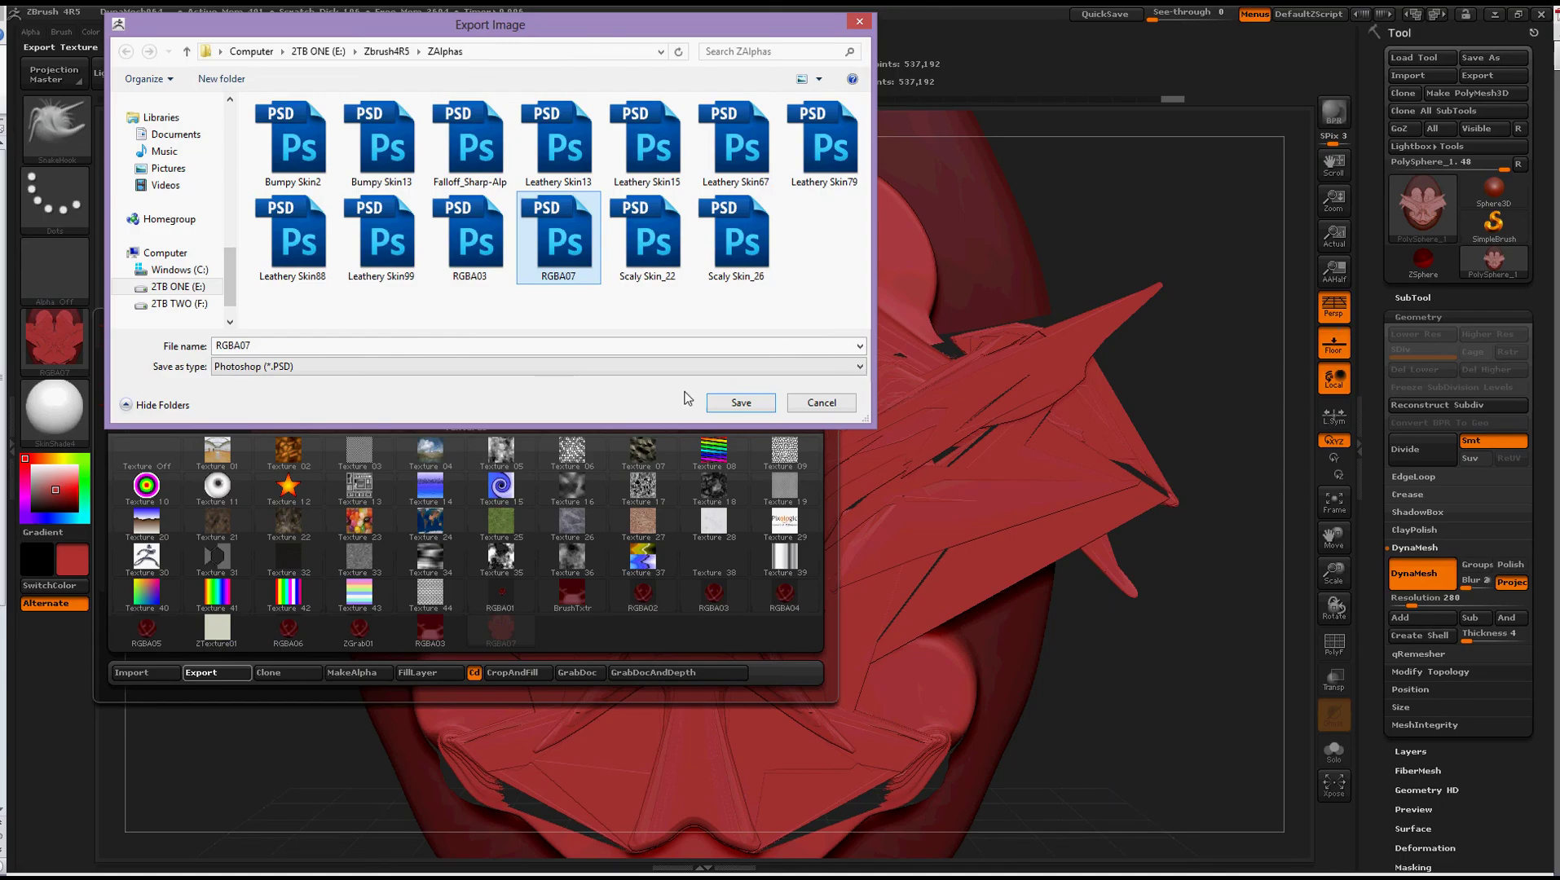
{"action": "left_click", "coordinate": [820, 403]}
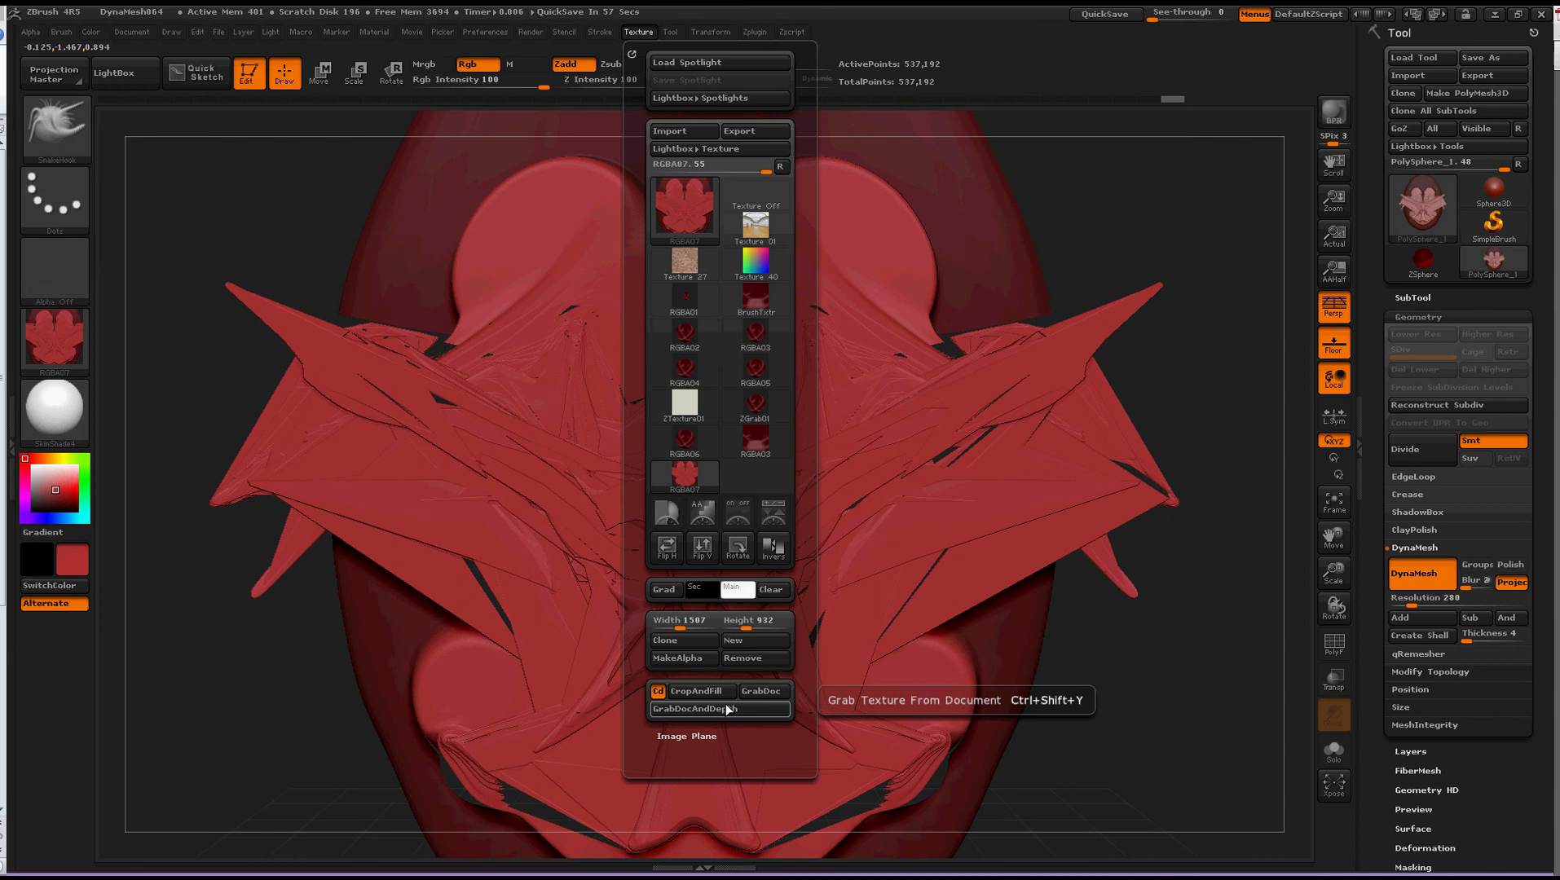
Run GrabDocAndDepth twice to add more depth-grabbed textures, ending with RGBA09 current
{"action": "mouse_move", "coordinate": [686, 489]}
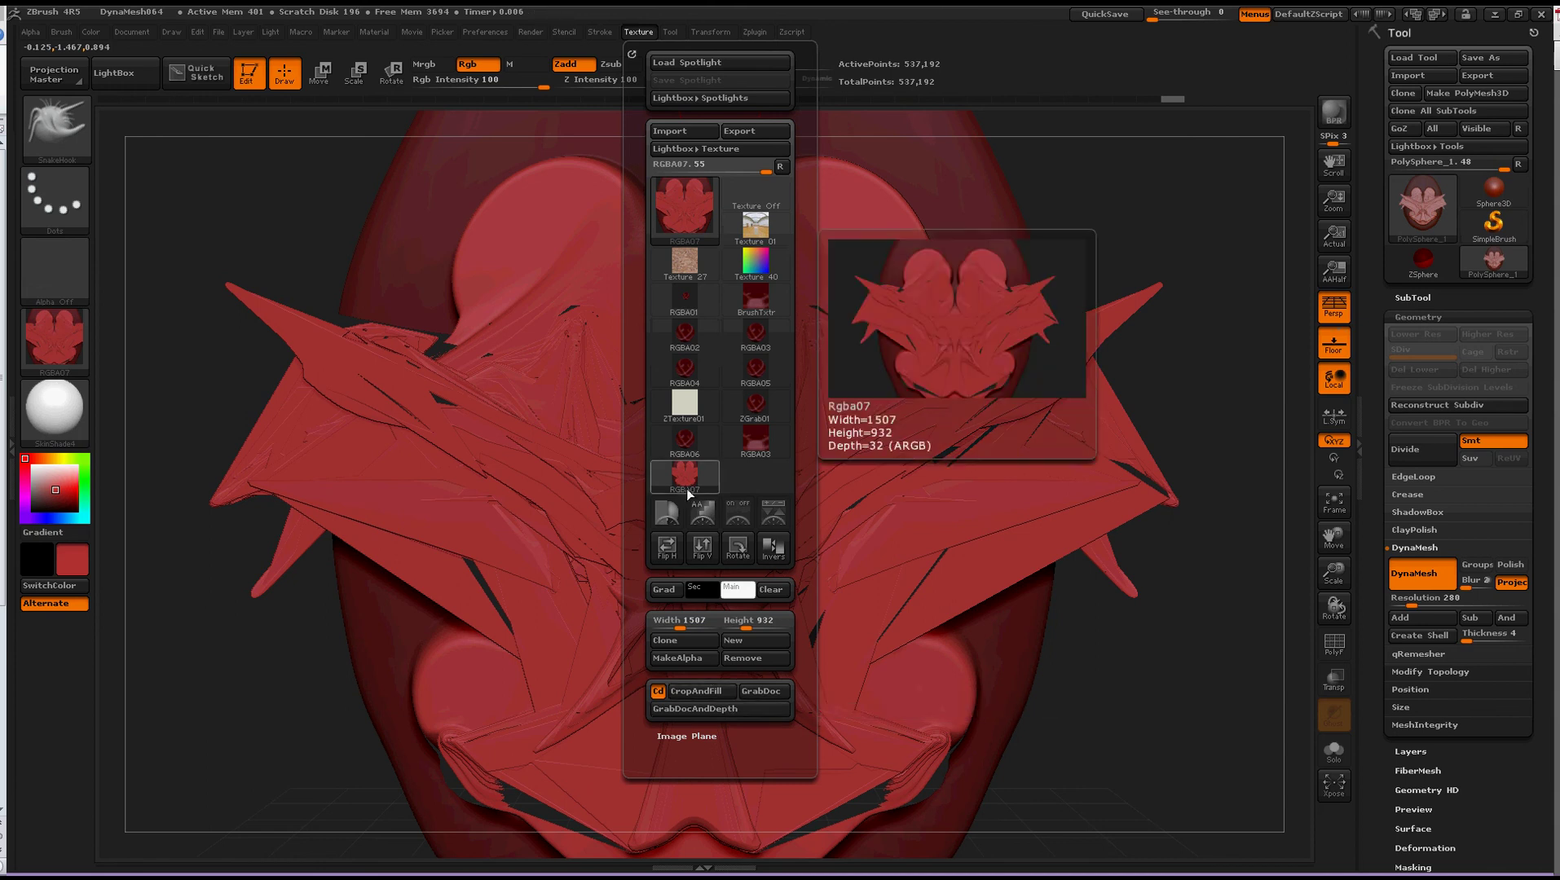
{"action": "left_click", "coordinate": [702, 710]}
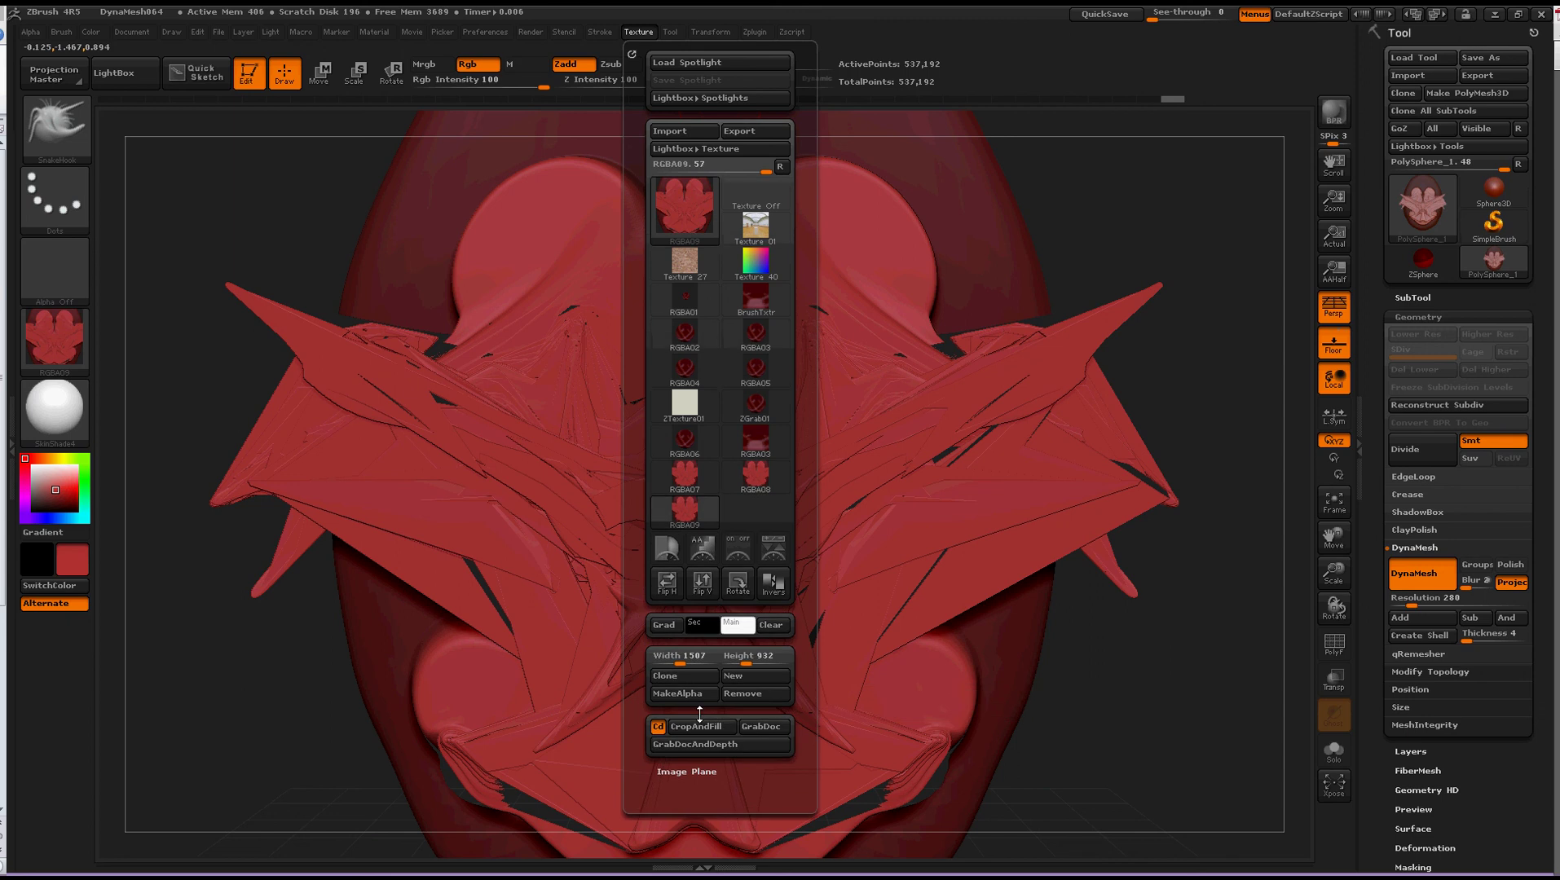
{"action": "left_click", "coordinate": [699, 742]}
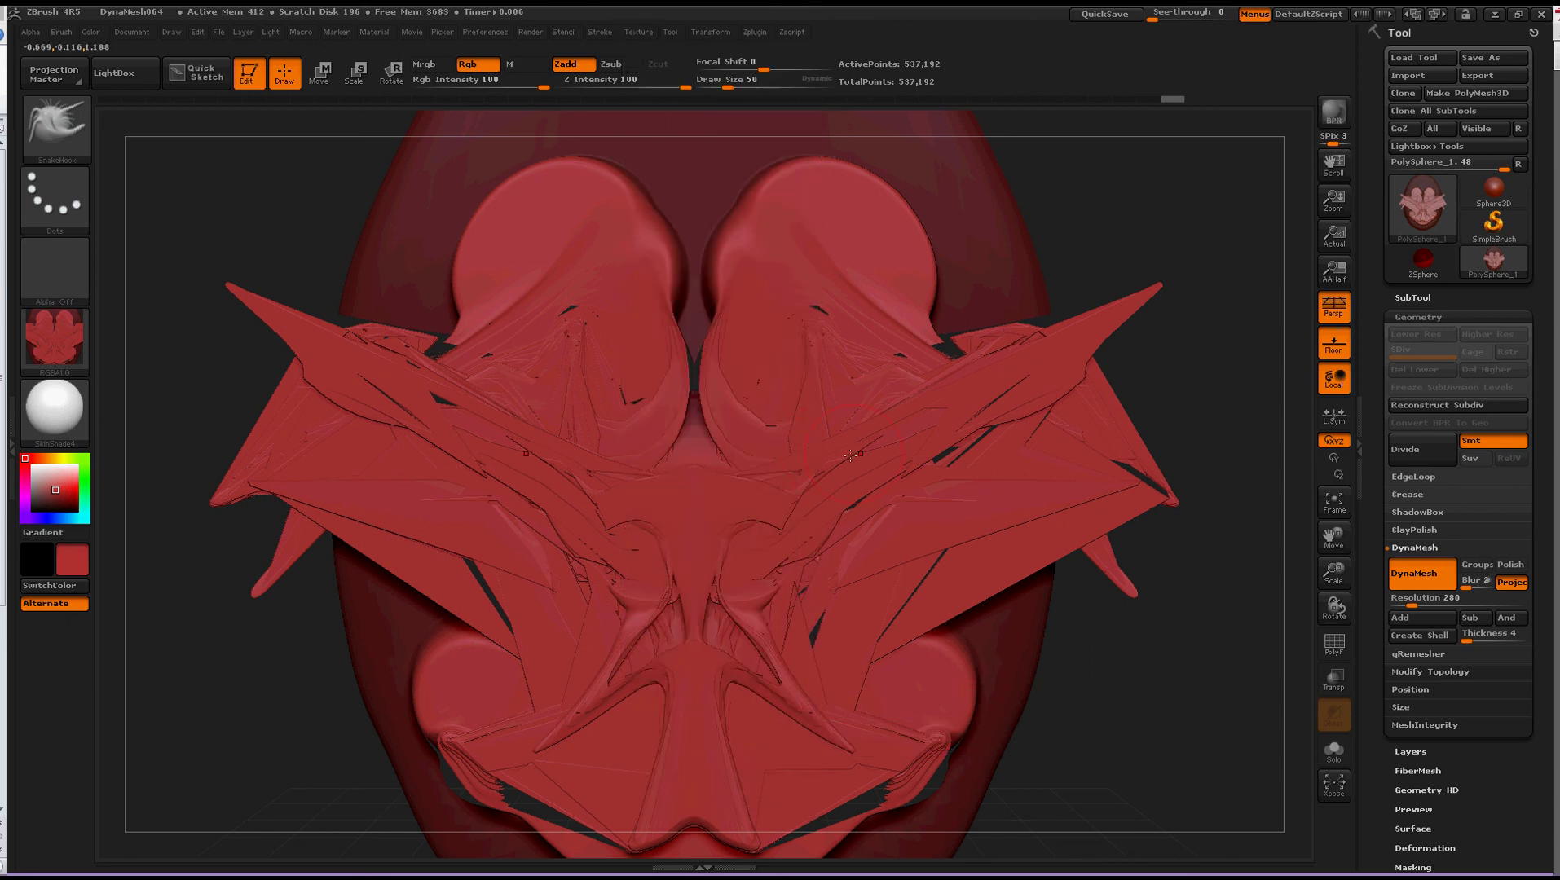